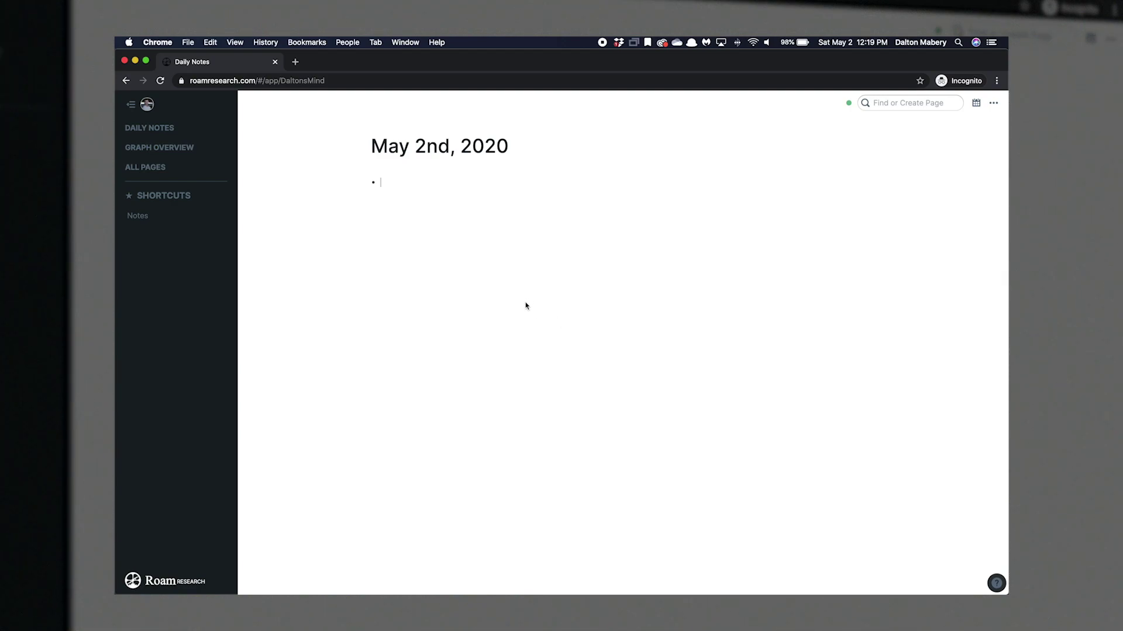
Create a new blank page from the ALL PAGES + button in the left sidebar
click(222, 168)
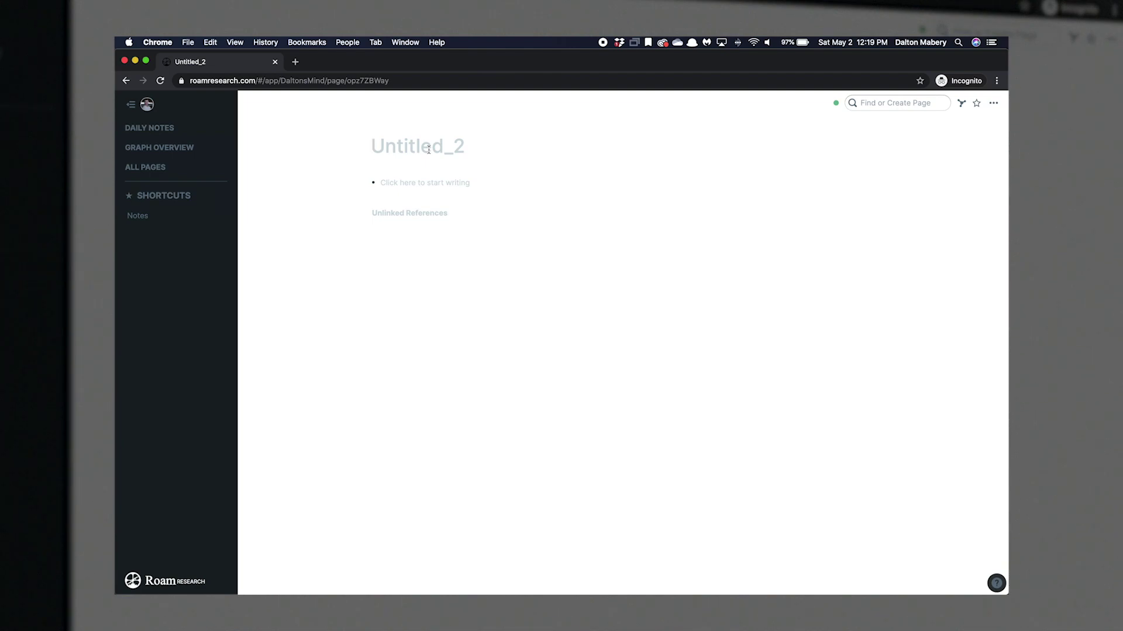
Title the page '📅 Weekly Calendar', star it, and move its shortcut above Notes
text(Weekly Calendat)
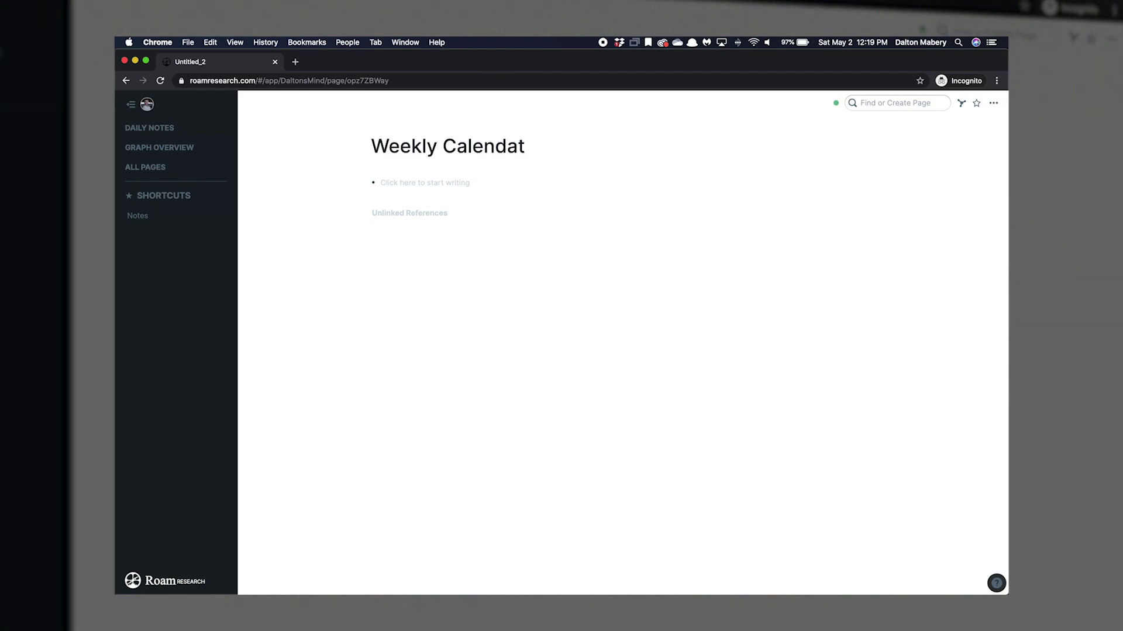
key(BackSpace)
text(r)
click(373, 146)
key(ctrl+super+space)
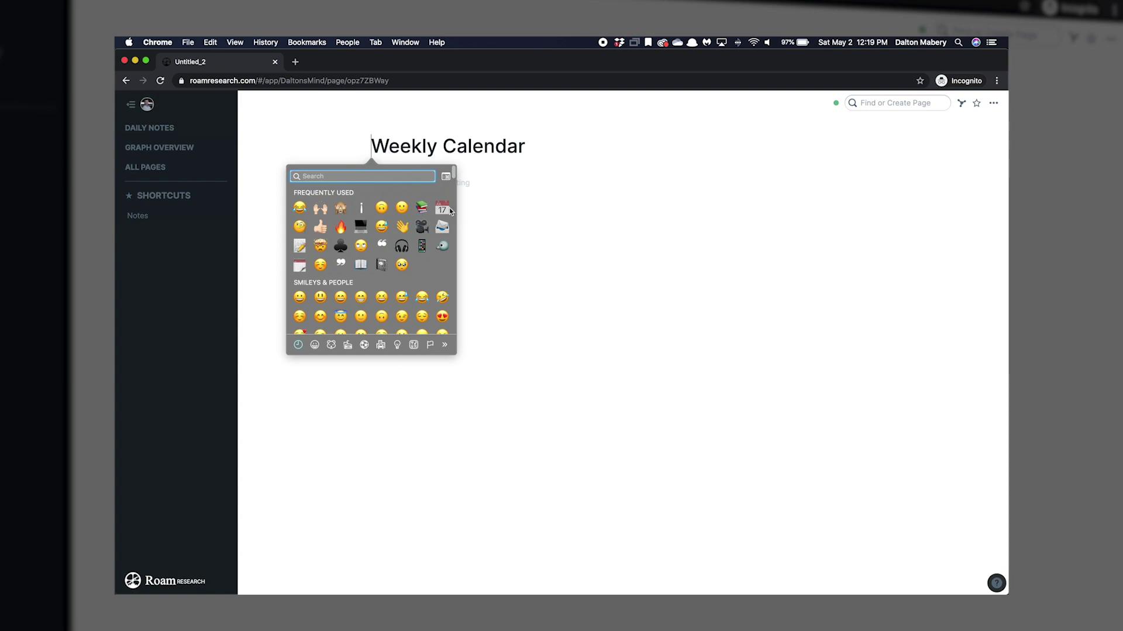
click(443, 207)
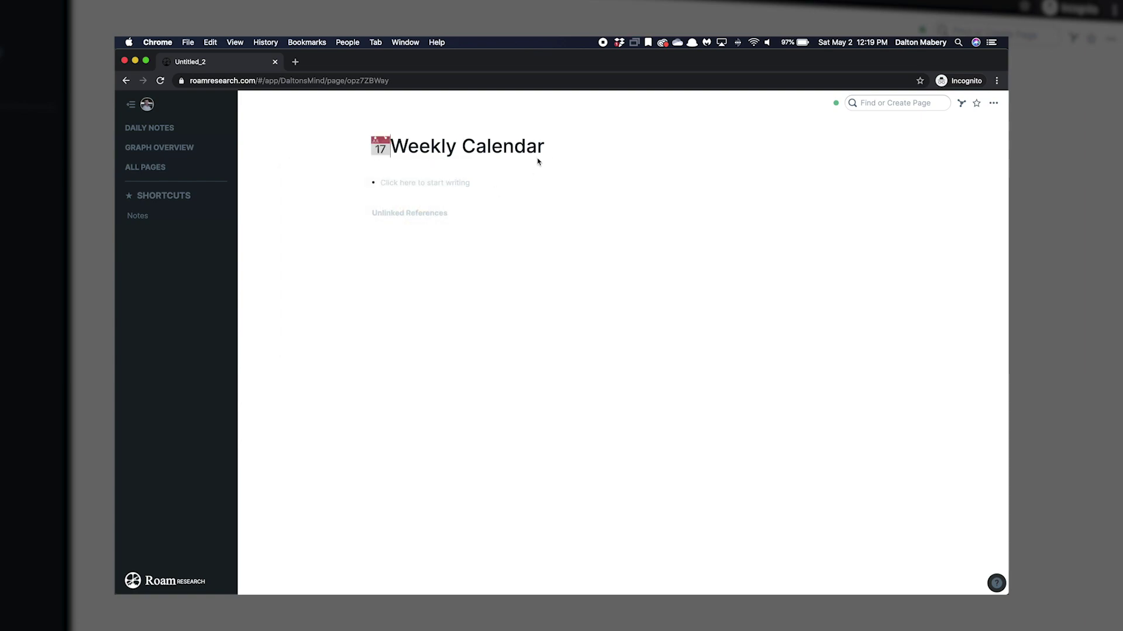
key(super+Left)
key(Right)
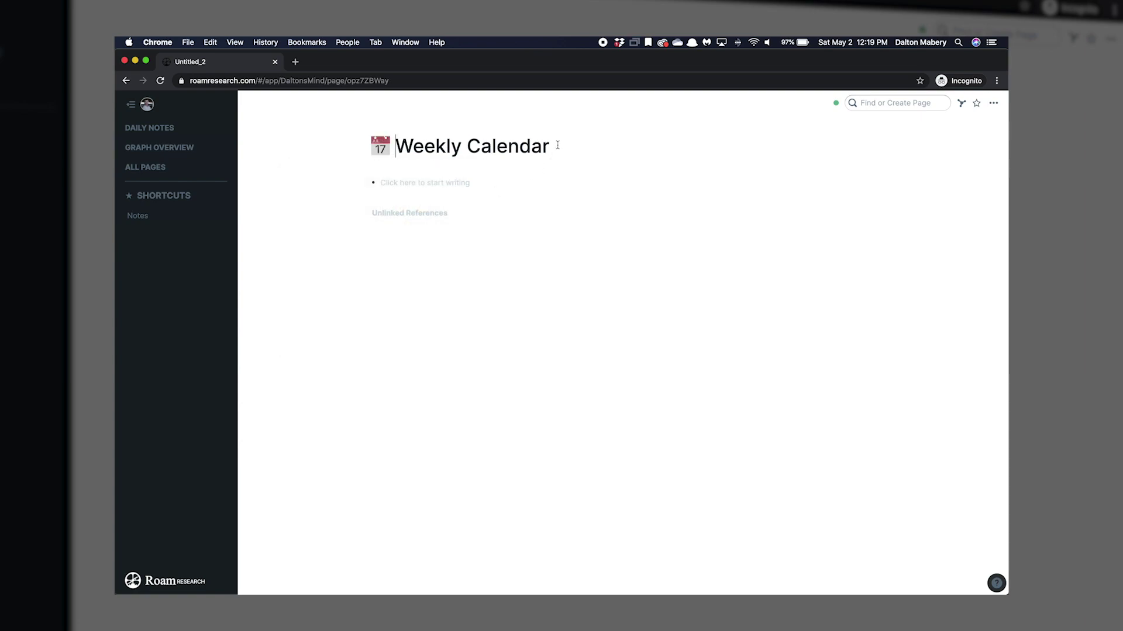
key(super+Right)
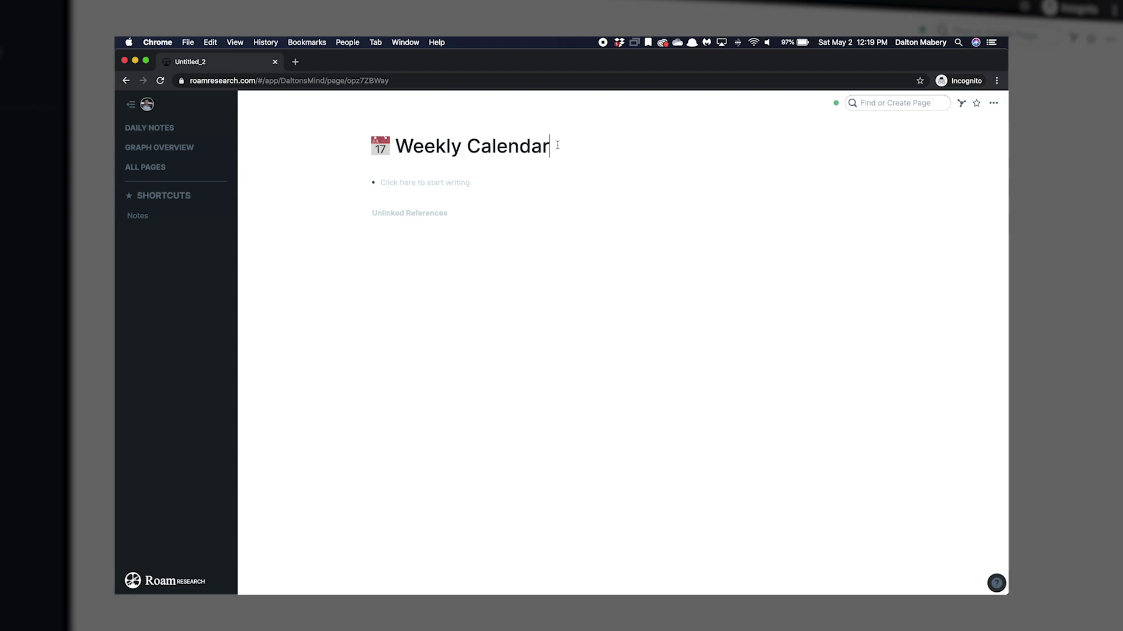
click(976, 106)
drag(175, 235, 193, 215)
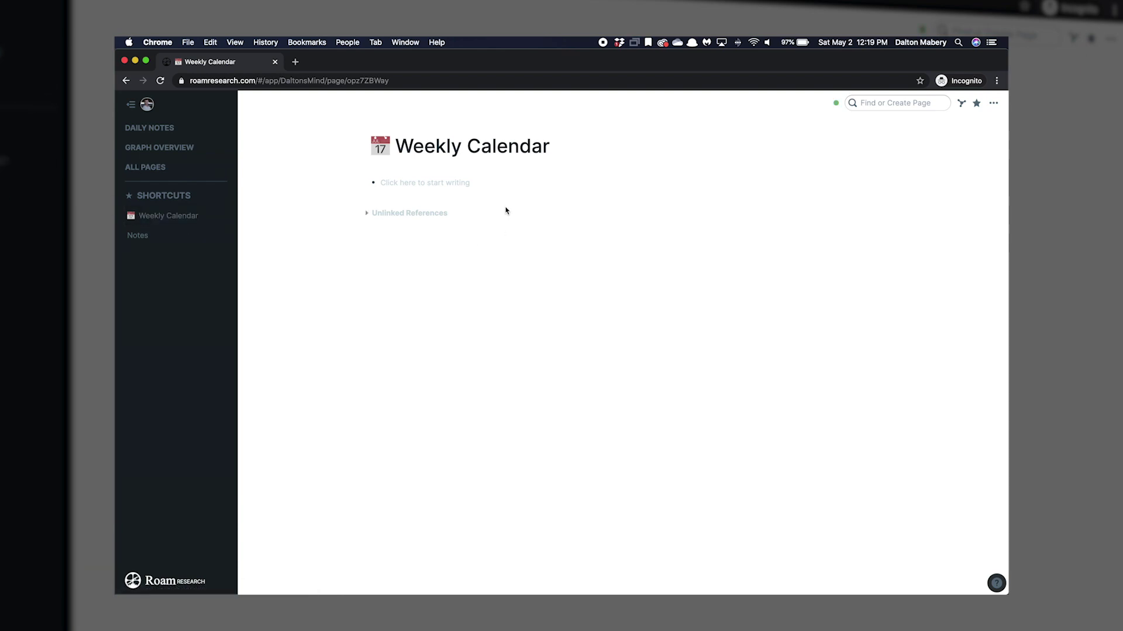
Write the first block as '[[May 4th, 2020]] - [[May 11th, 2020]]' and start a new bullet
click(462, 183)
text(/date)
key(Return)
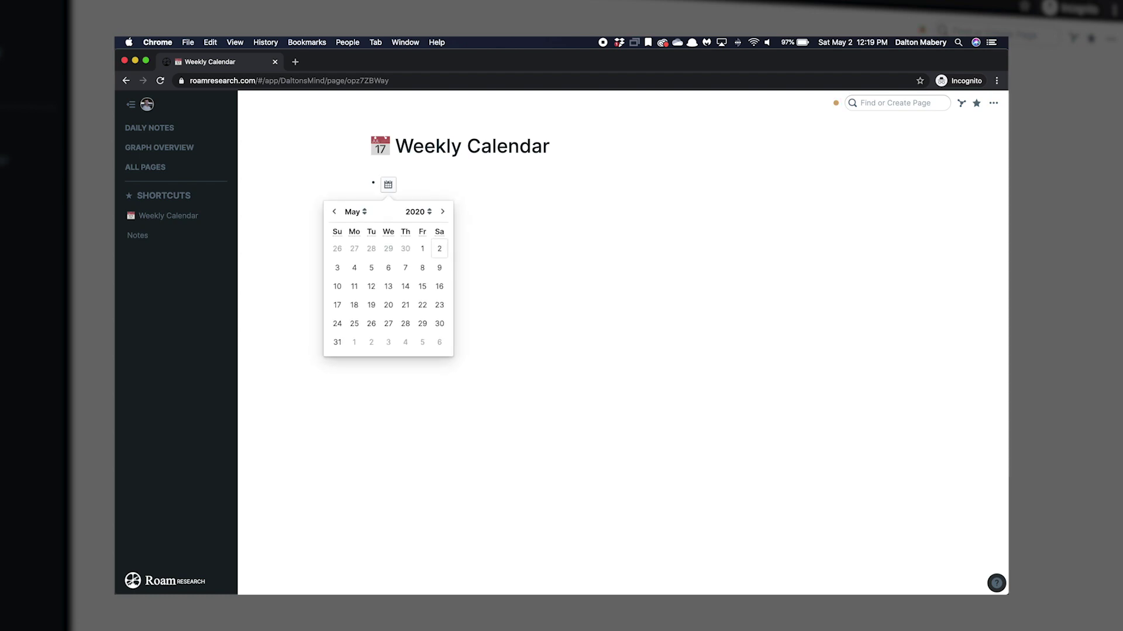
click(355, 269)
text(-)
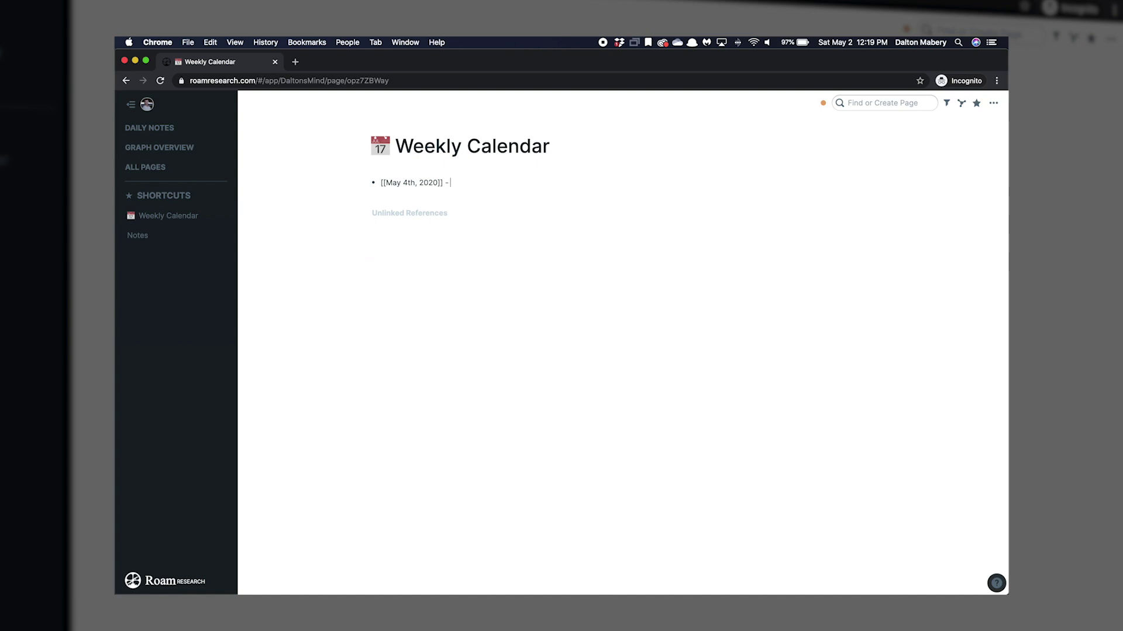
text( /date)
key(Return)
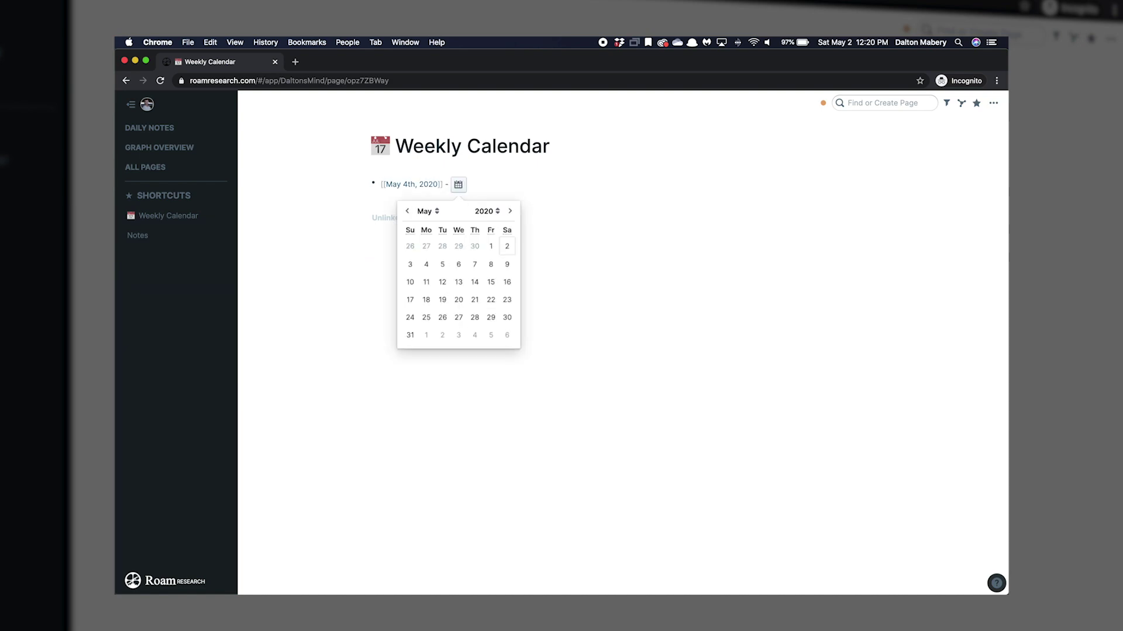
click(426, 281)
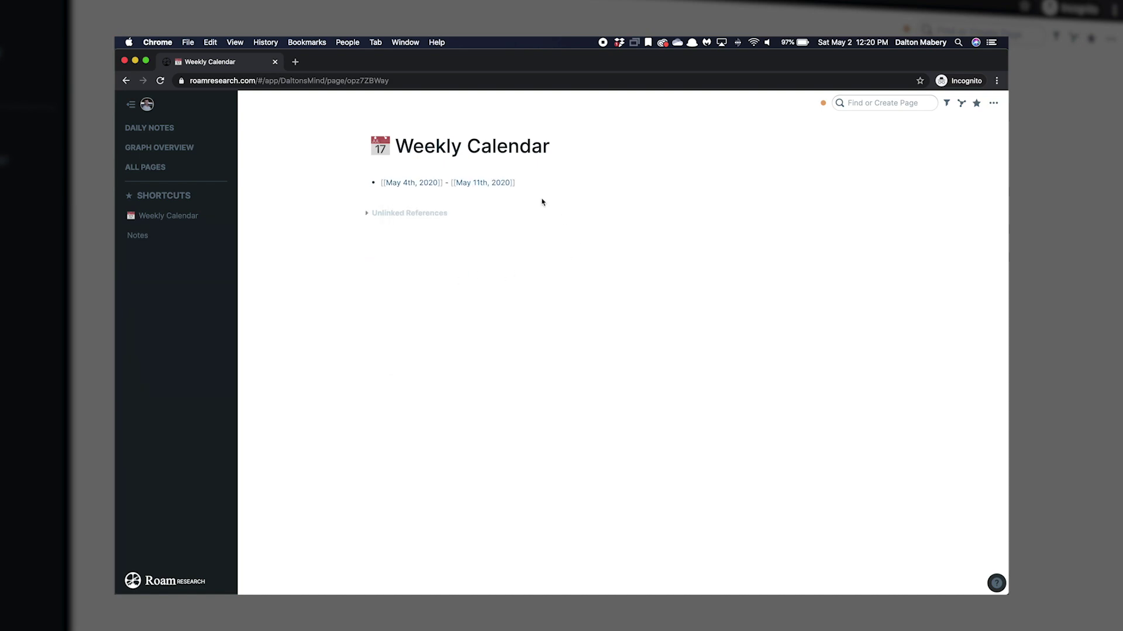
click(531, 181)
key(Return)
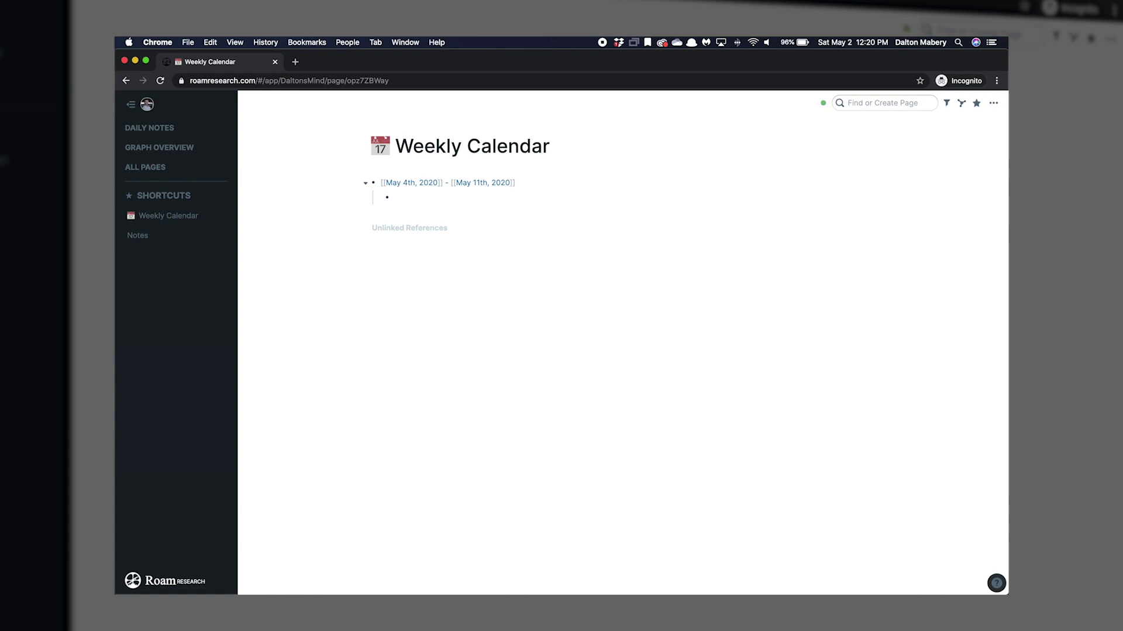
Add nested linked-date bullets for May 4th, 5th and 6th, 2020
text(/)
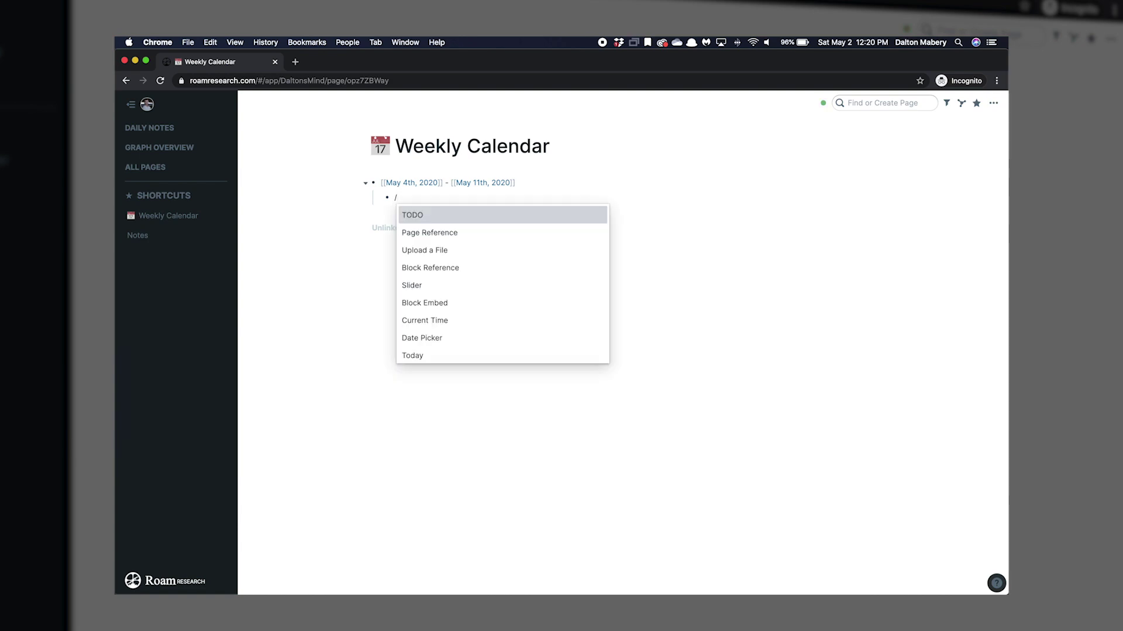
text(dat)
key(Return)
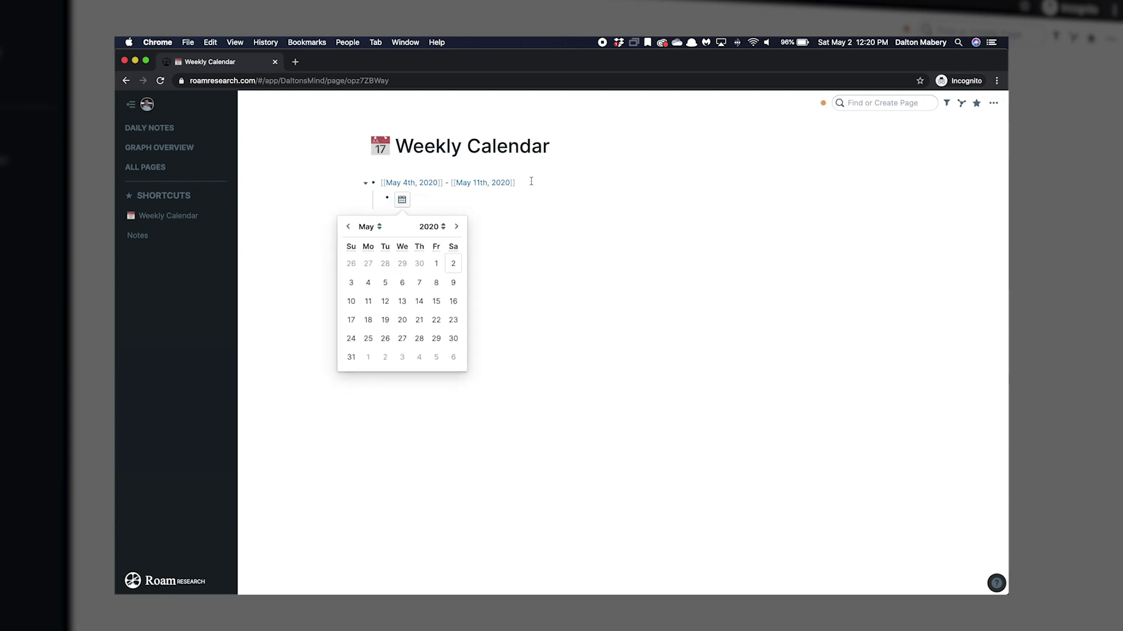
click(369, 283)
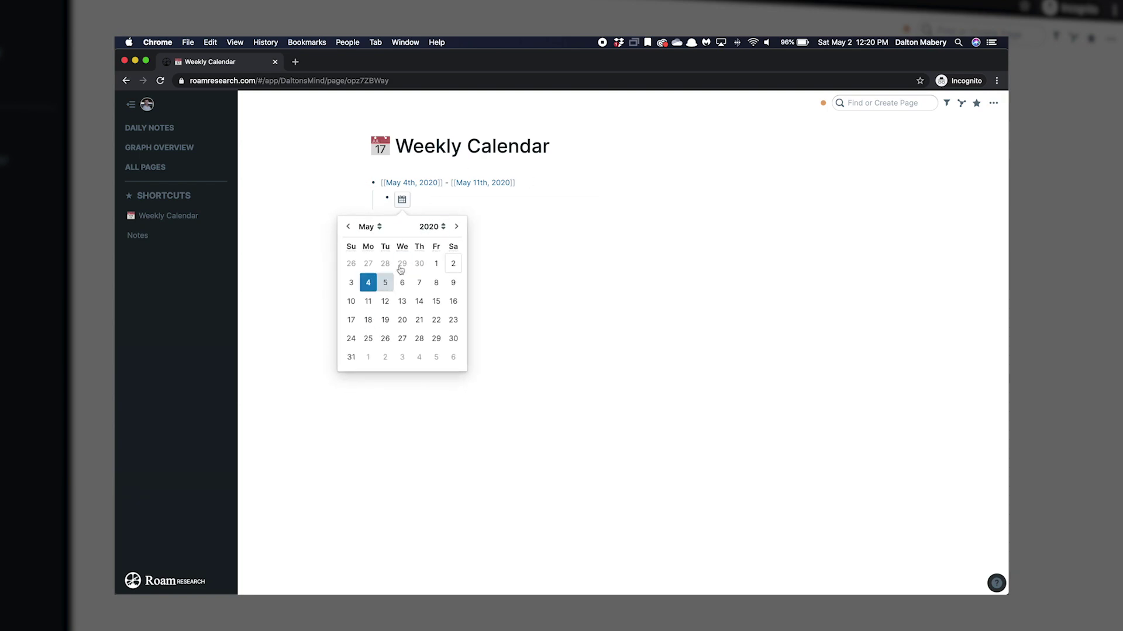
click(473, 199)
key(Return)
text(/)
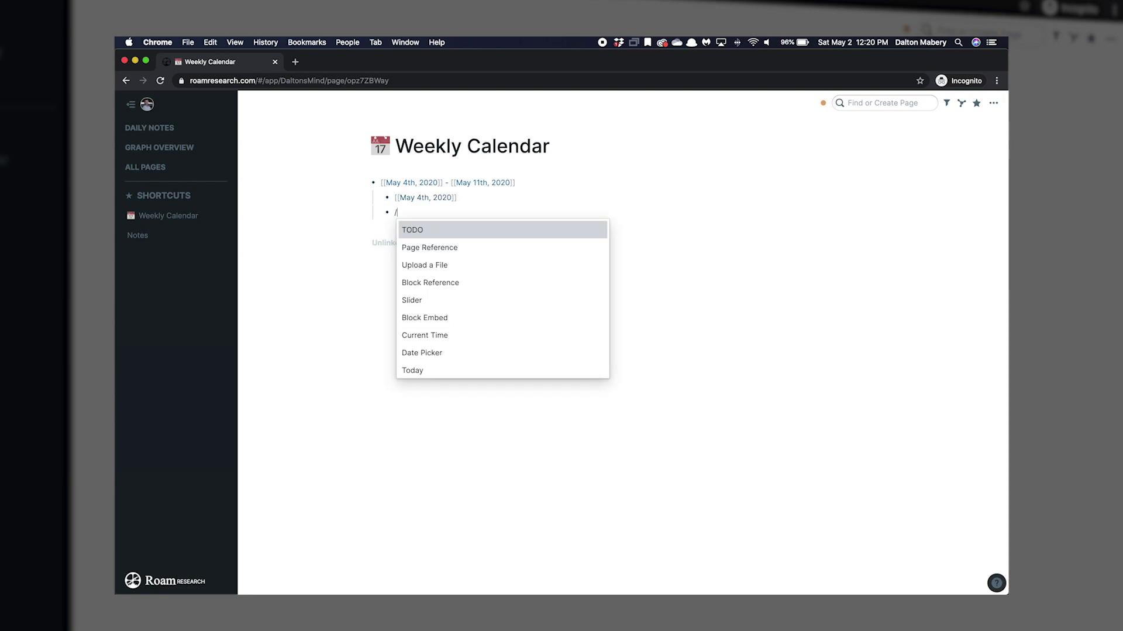
text(dat)
key(Return)
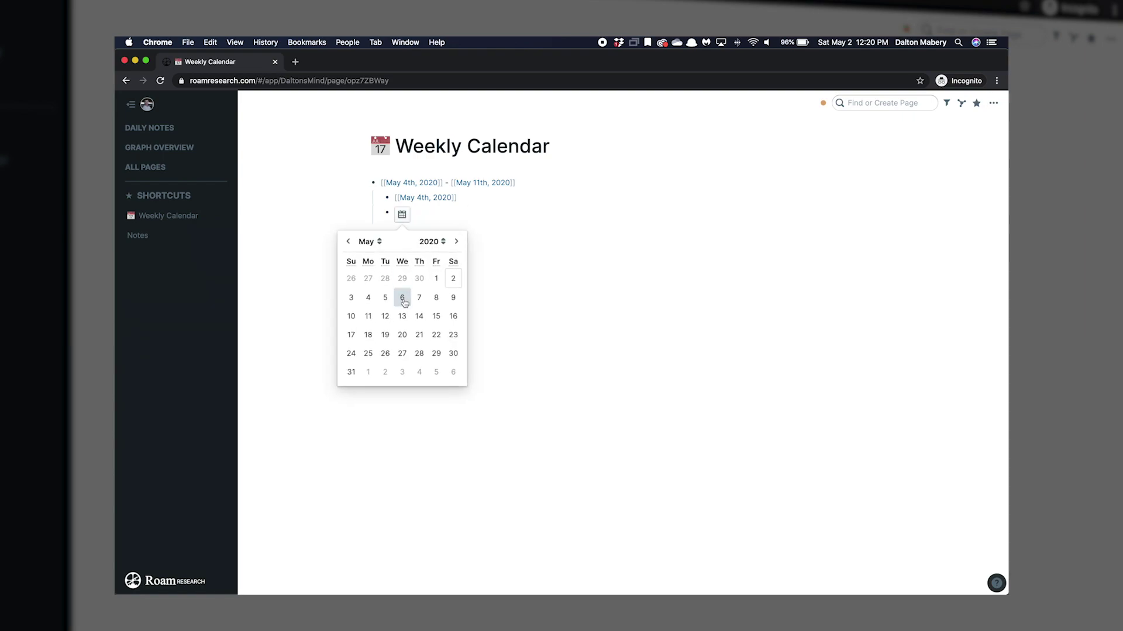
click(384, 299)
click(463, 211)
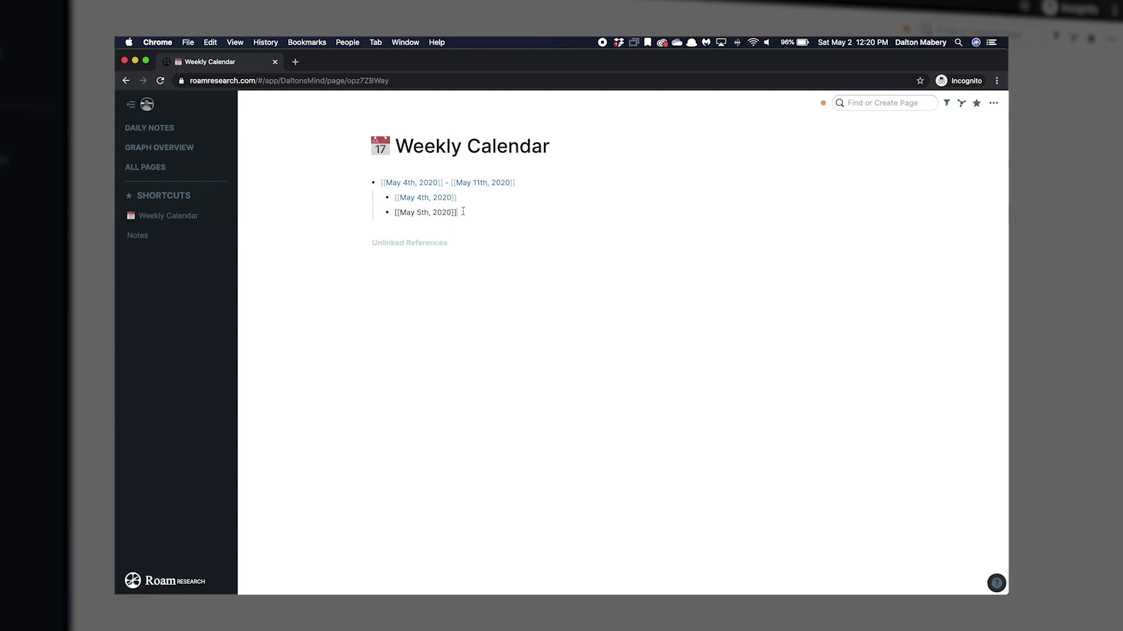
key(Return)
text(/dat)
key(Return)
click(403, 309)
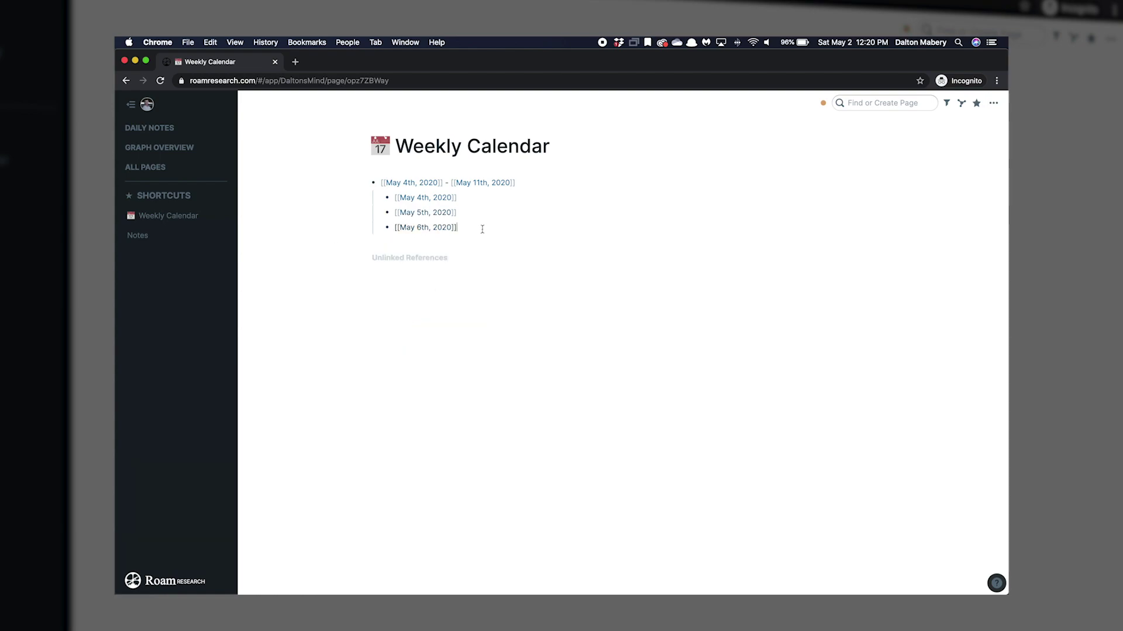
Add the next linked-date bullets for May 7th, 8th and 9th, 2020
key(Return)
text(/dat)
key(Return)
key(Return)
key(Return)
text(/dat)
key(Return)
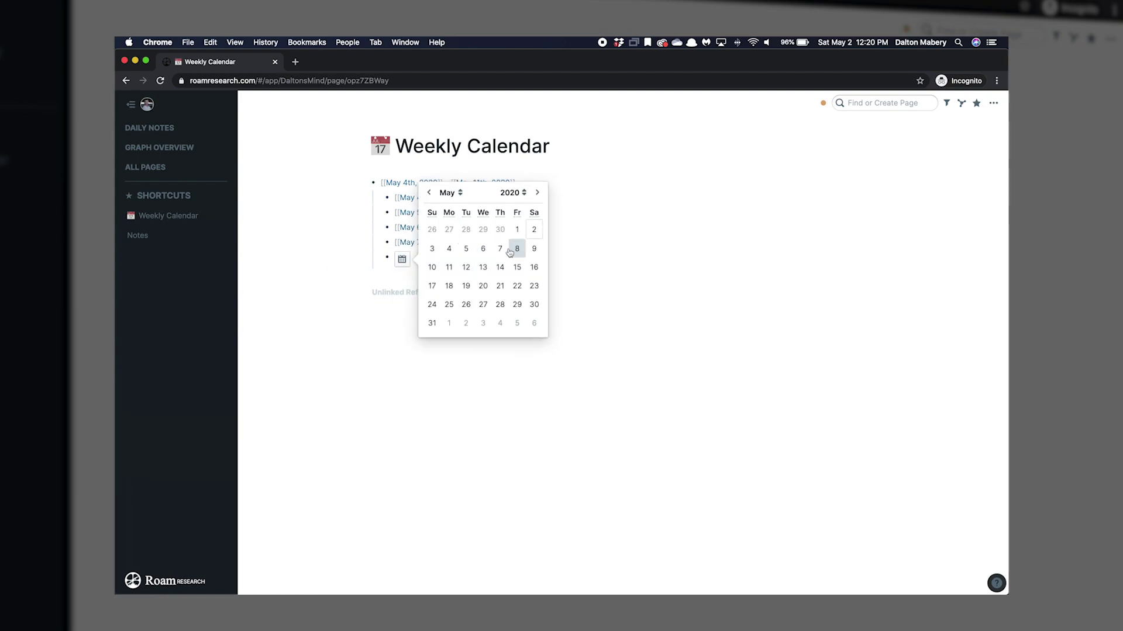
click(510, 252)
Add the final May 10th, 2020 bullet and discard the empty one below it
key(Return)
text(/dat)
key(Return)
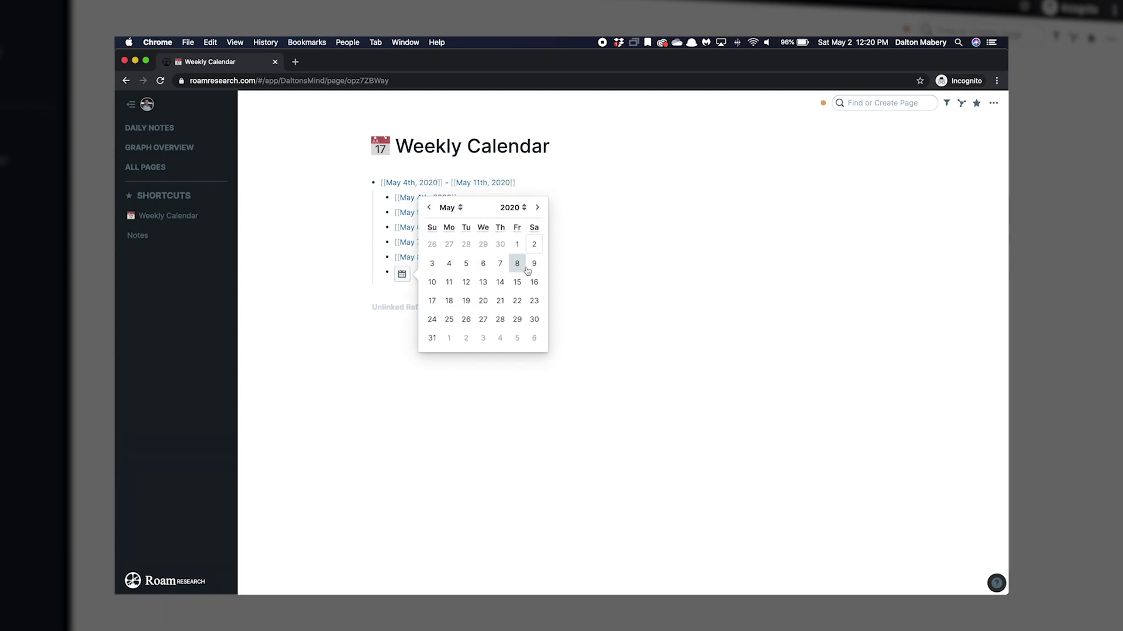
click(528, 267)
key(Return)
text(/dat)
key(Return)
click(432, 296)
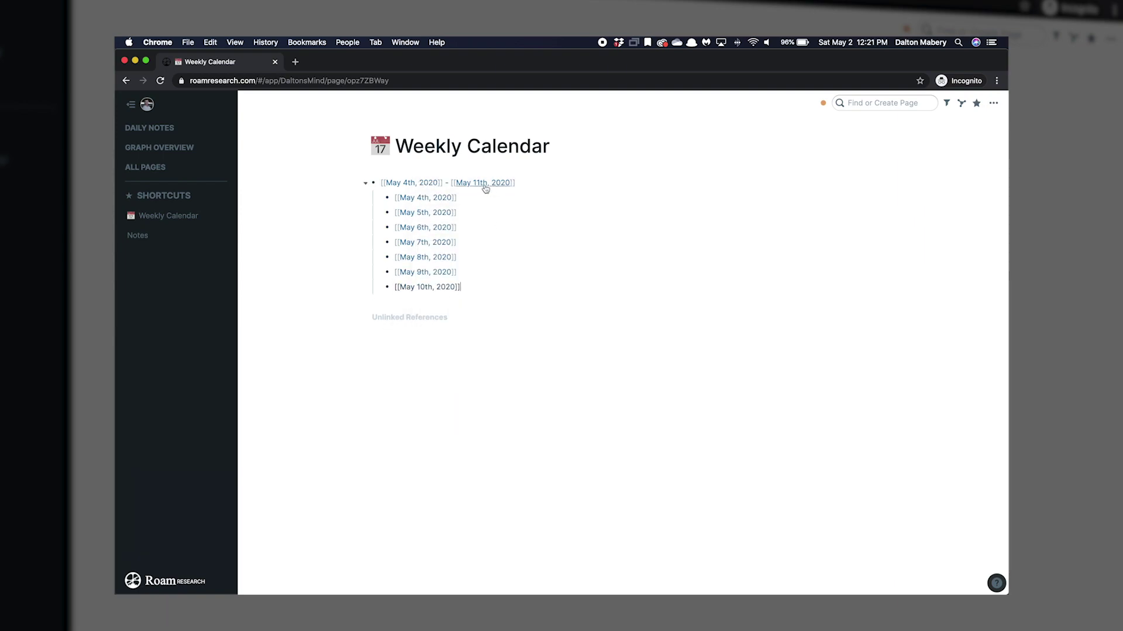
key(Return)
key(BackSpace)
Change the date range's end date to May 10th, 2020
click(513, 182)
key(BackSpace)
key(BackSpace)
key(BackSpace)
key(BackSpace)
key(BackSpace)
key(BackSpace)
key(BackSpace)
key(BackSpace)
key(BackSpace)
key(BackSpace)
key(BackSpace)
key(BackSpace)
key(BackSpace)
key(BackSpace)
key(BackSpace)
key(BackSpace)
key(BackSpace)
key(BackSpace)
text(/dat)
key(Return)
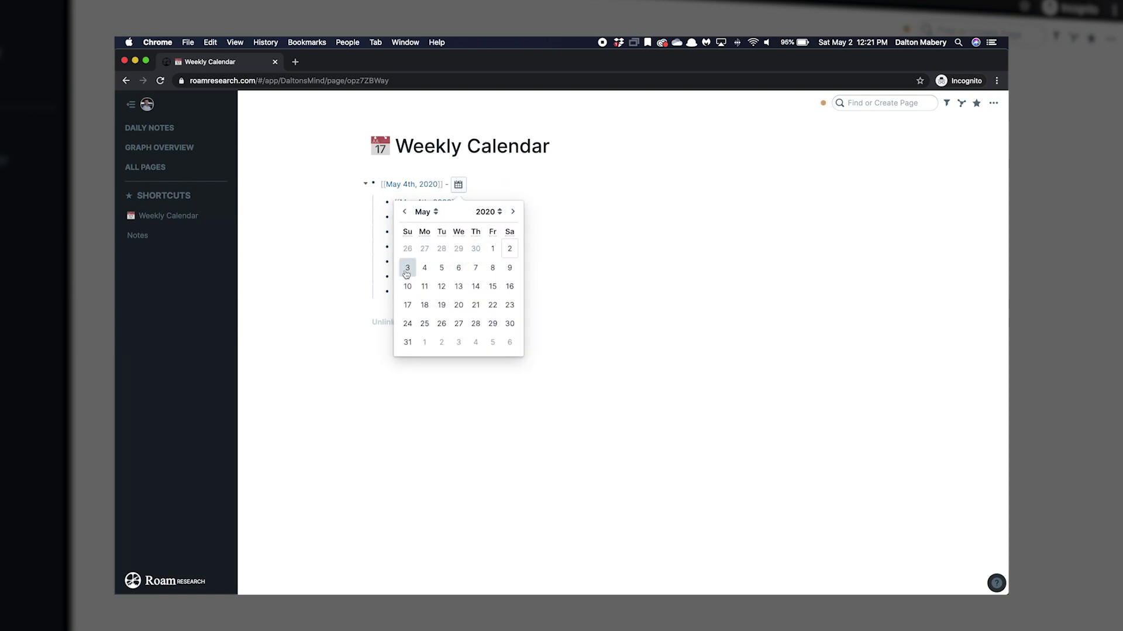
click(407, 286)
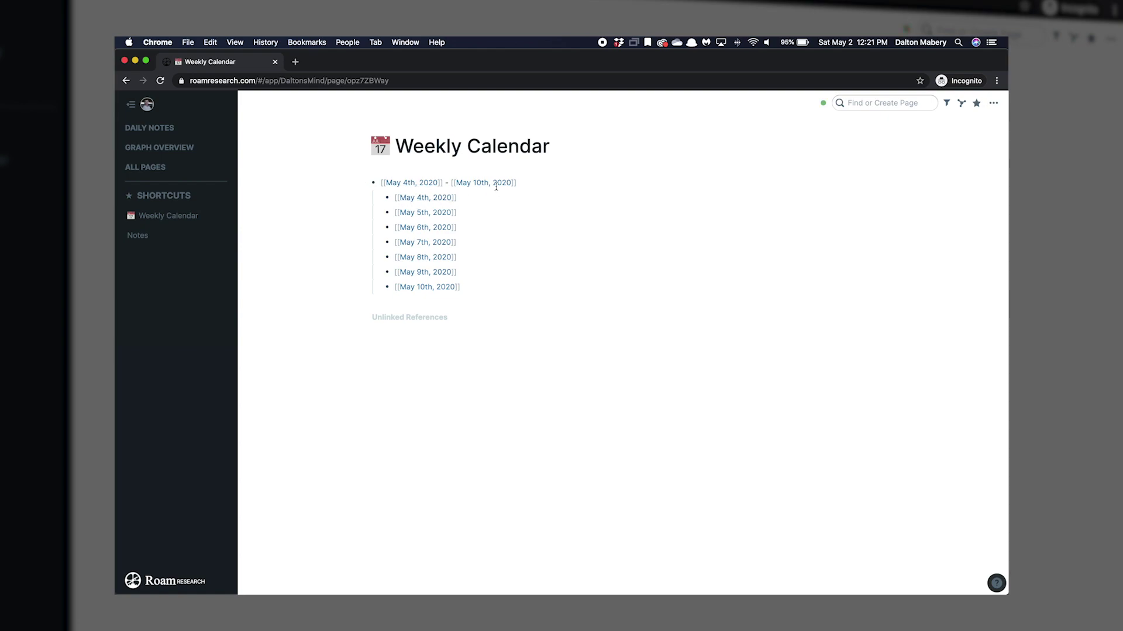
Add an empty child bullet indented under May 4th, 2020
click(365, 184)
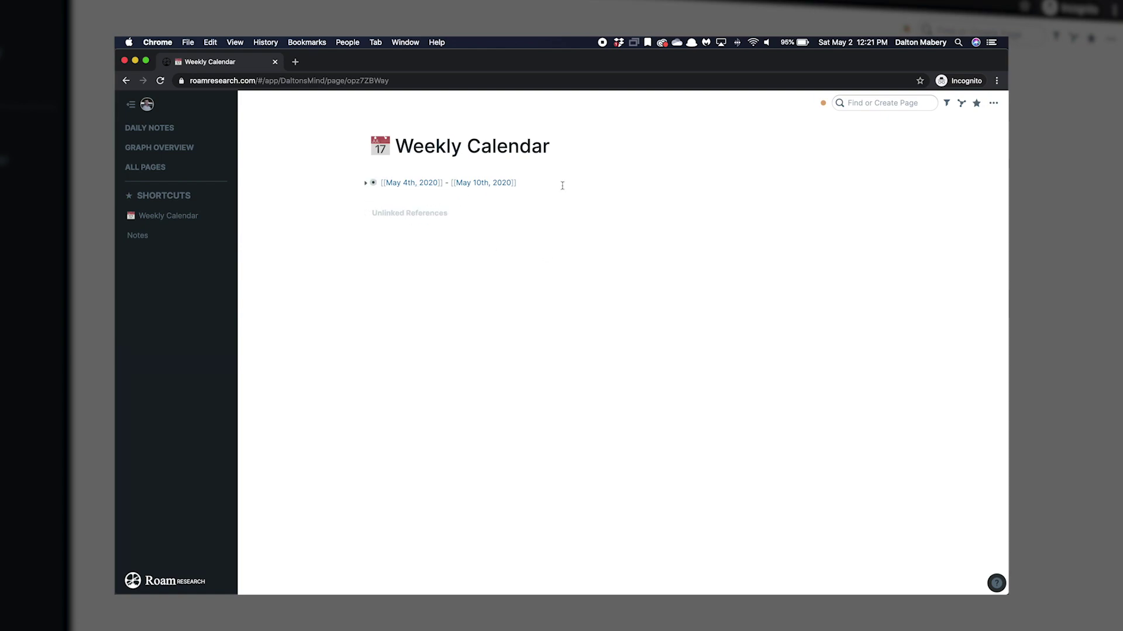
click(366, 184)
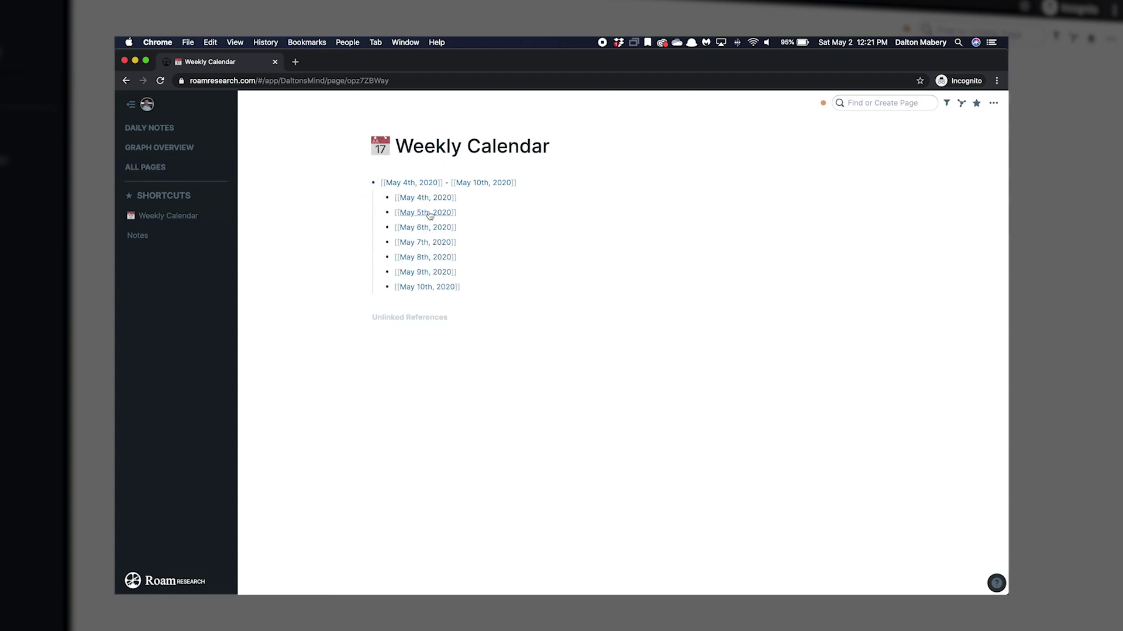
click(476, 198)
key(Return)
key(Tab)
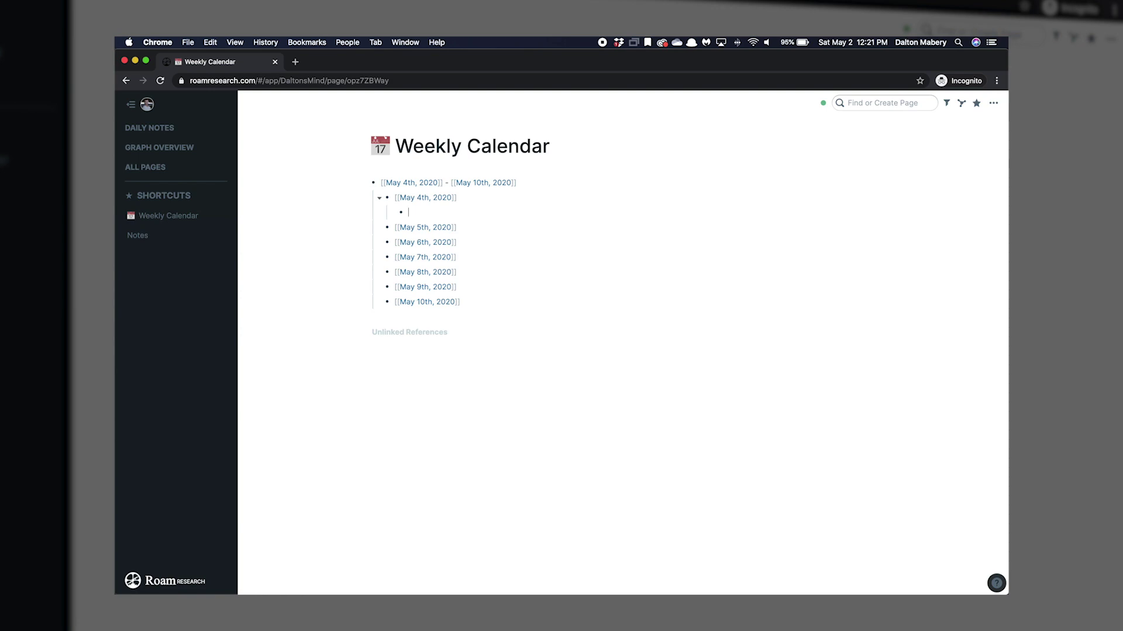
Add TODOs for contacting a friend and 'Finish homework for Econ' under May 4th
text(Contact Caleb)
key(ctrl+Return)
key(Return)
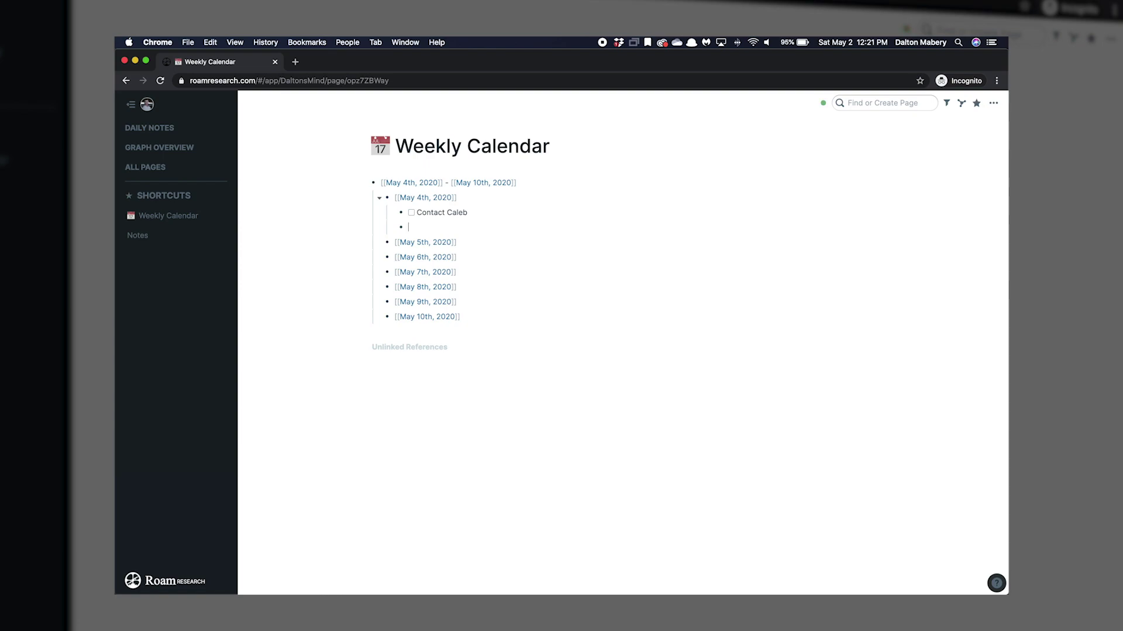
text(Finish homework for)
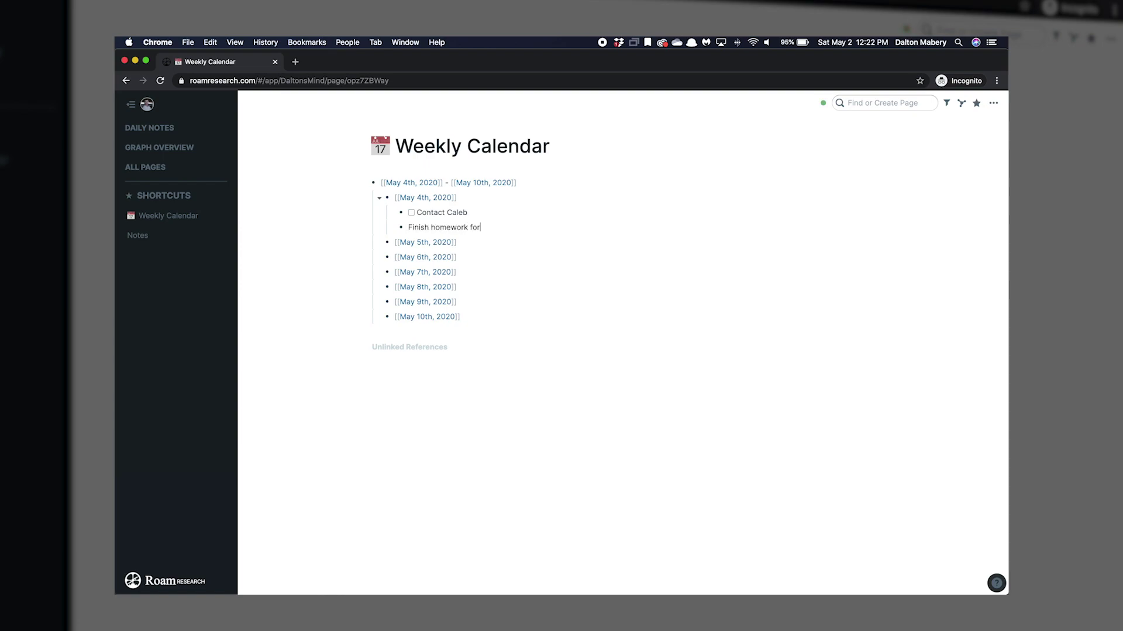
text( Econ)
key(ctrl+Return)
key(Return)
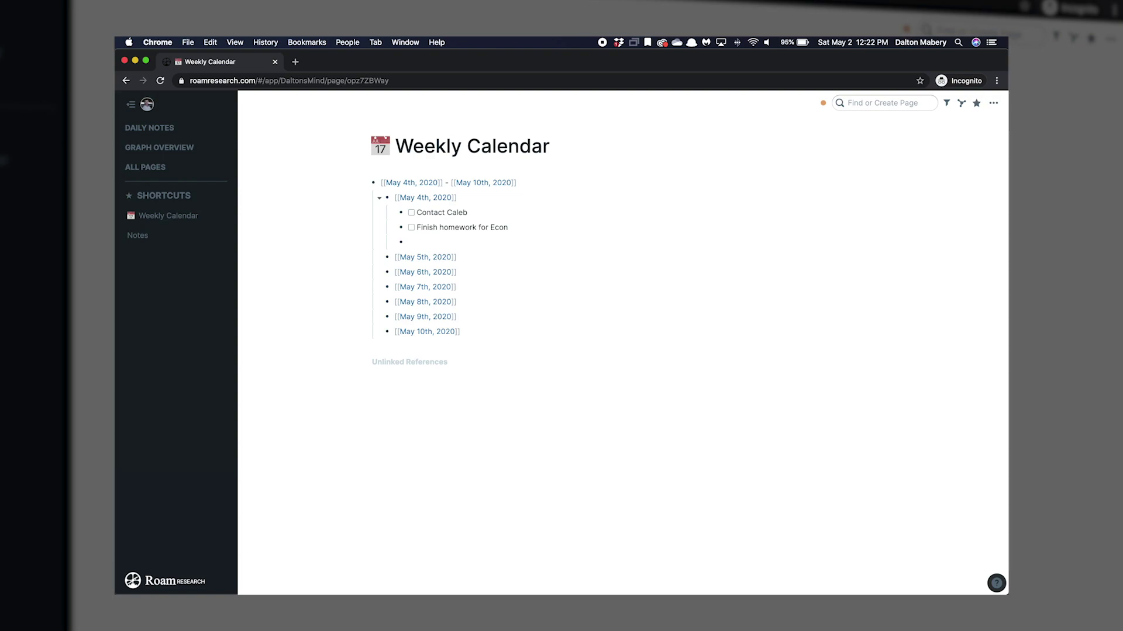
Add a third TODO, 'Listen to Not Overthinking Podcast', under May 4th
text(Lsit)
key(BackSpace)
text(isten to )
text(Not Over)
text(thn-king)
key(BackSpace)
key(BackSpace)
key(BackSpace)
key(BackSpace)
key(BackSpace)
key(BackSpace)
text(inking Pidca)
key(BackSpace)
key(BackSpace)
key(BackSpace)
key(BackSpace)
text(odcsast)
key(ctrl+Return)
key(Return)
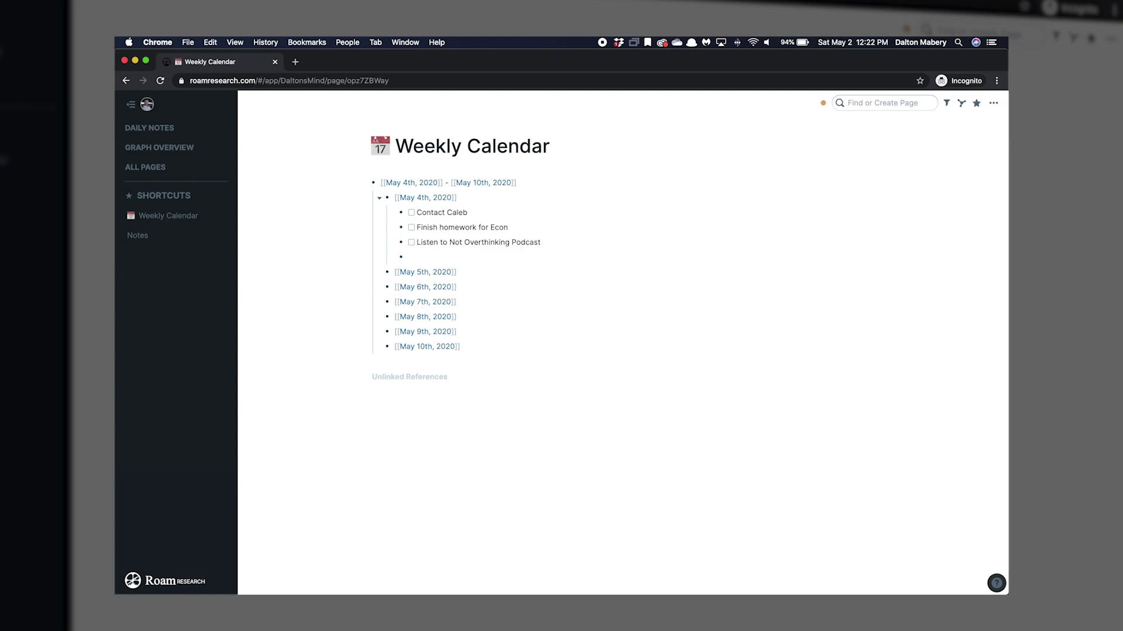
click(480, 211)
Tag the first May 4th task #p1 and remove the empty bullet beneath the tasks
text(#)
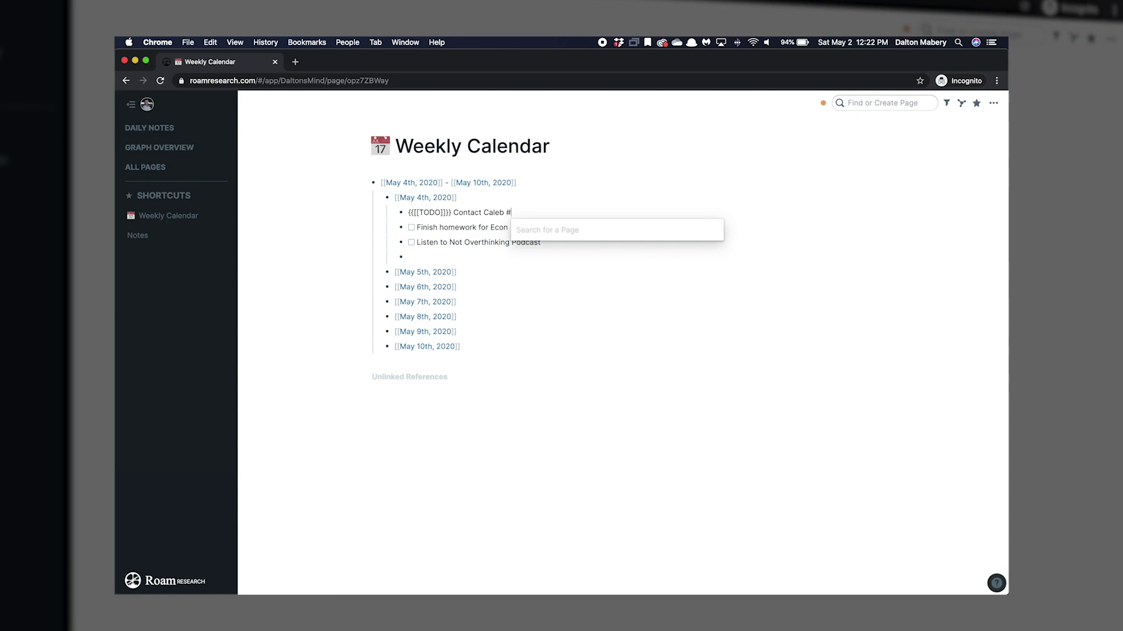
text(p1)
key(Escape)
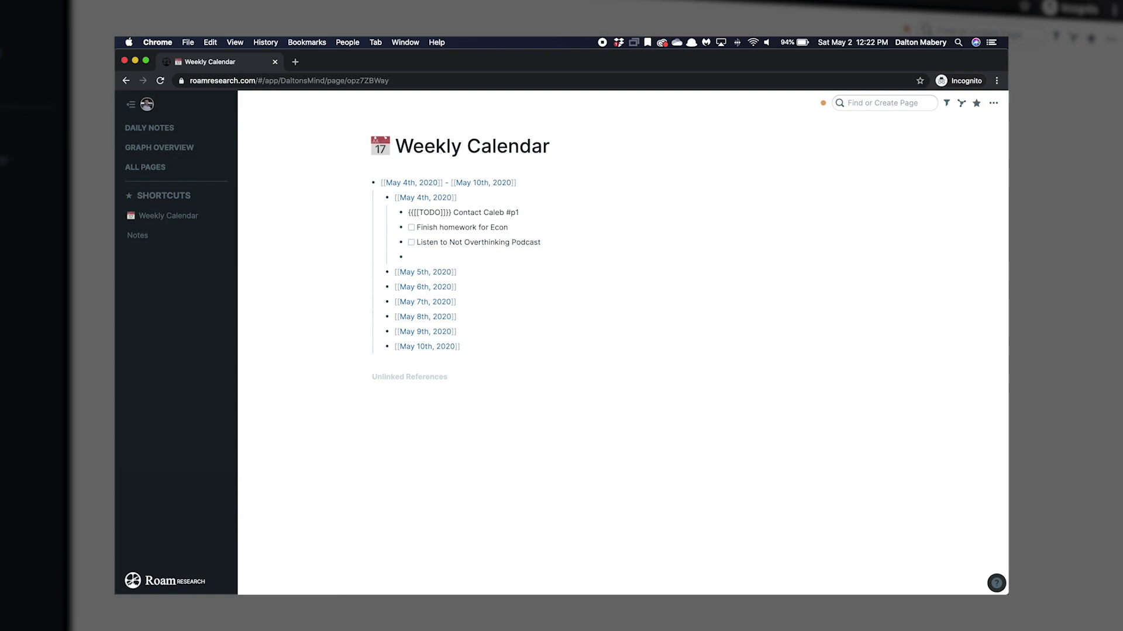
click(419, 258)
key(BackSpace)
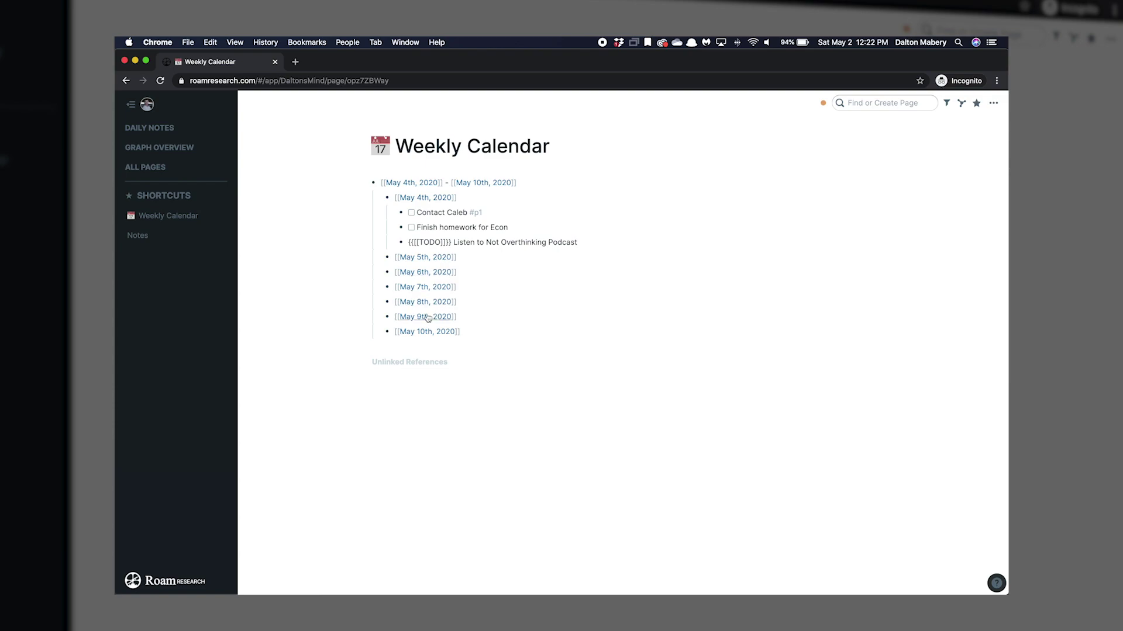
Under May 5th add the TODO 'Weekly sermon video clip #p1'
click(468, 256)
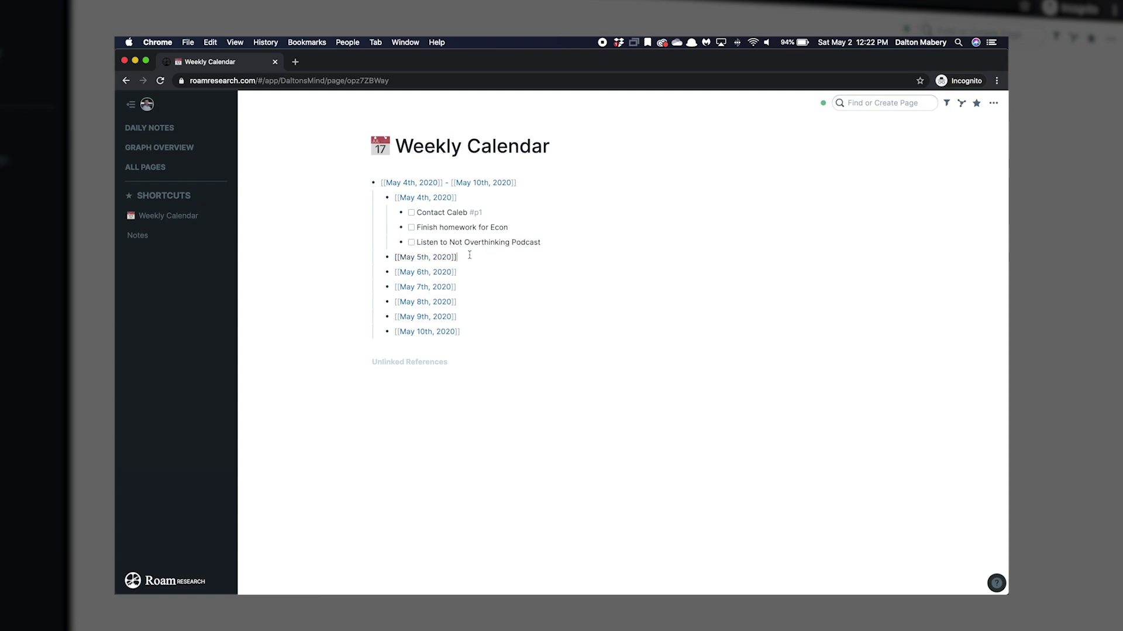
key(Return)
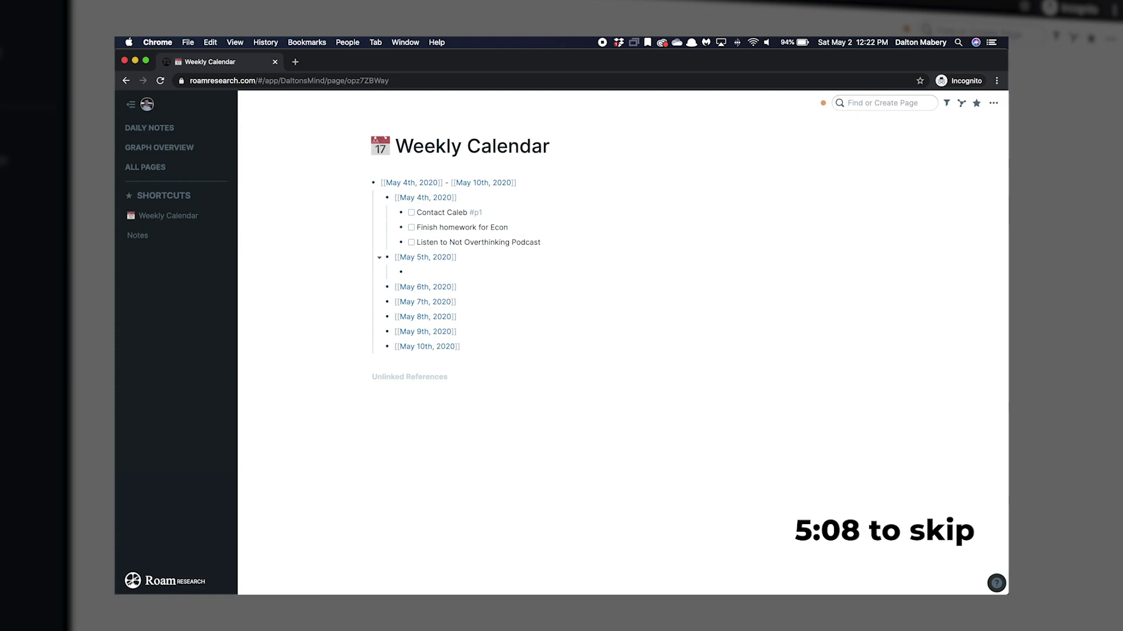
text(Weekly sermon video clip)
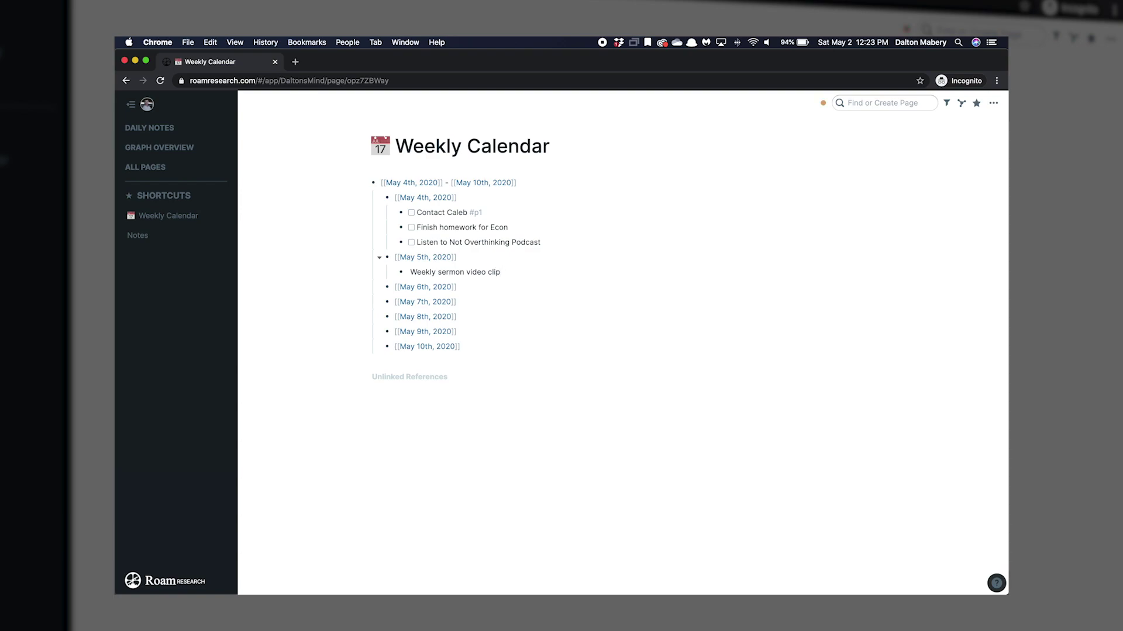
click(501, 272)
text(#p1)
key(ctrl+Return)
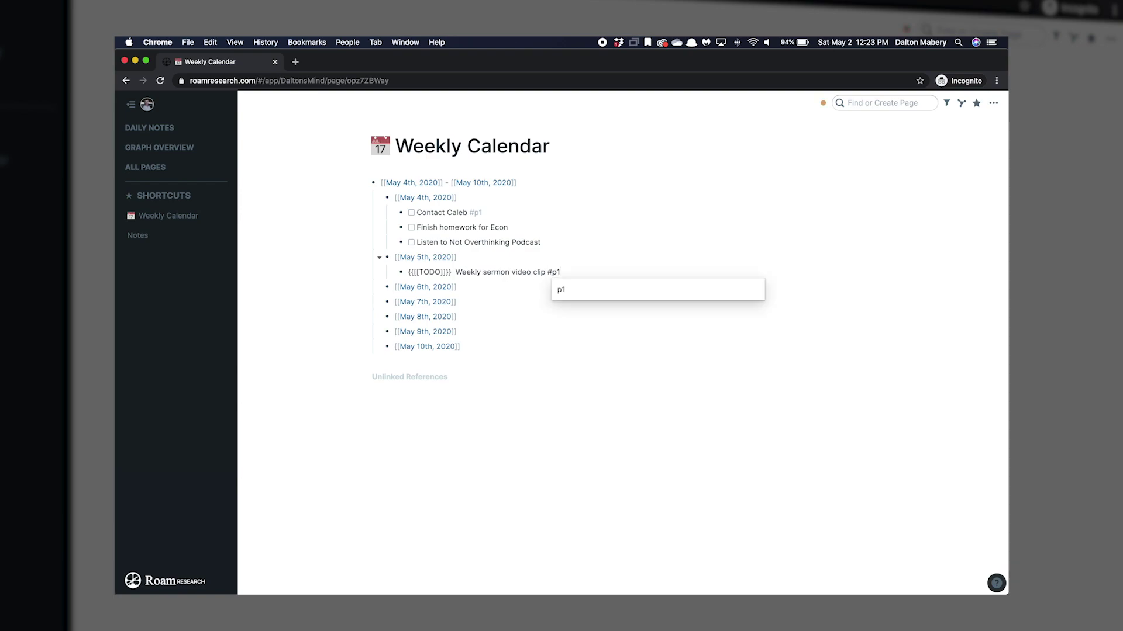
key(Escape)
Add a second May 5th TODO, 'Call fiance about flowers #p2'
key(Return)
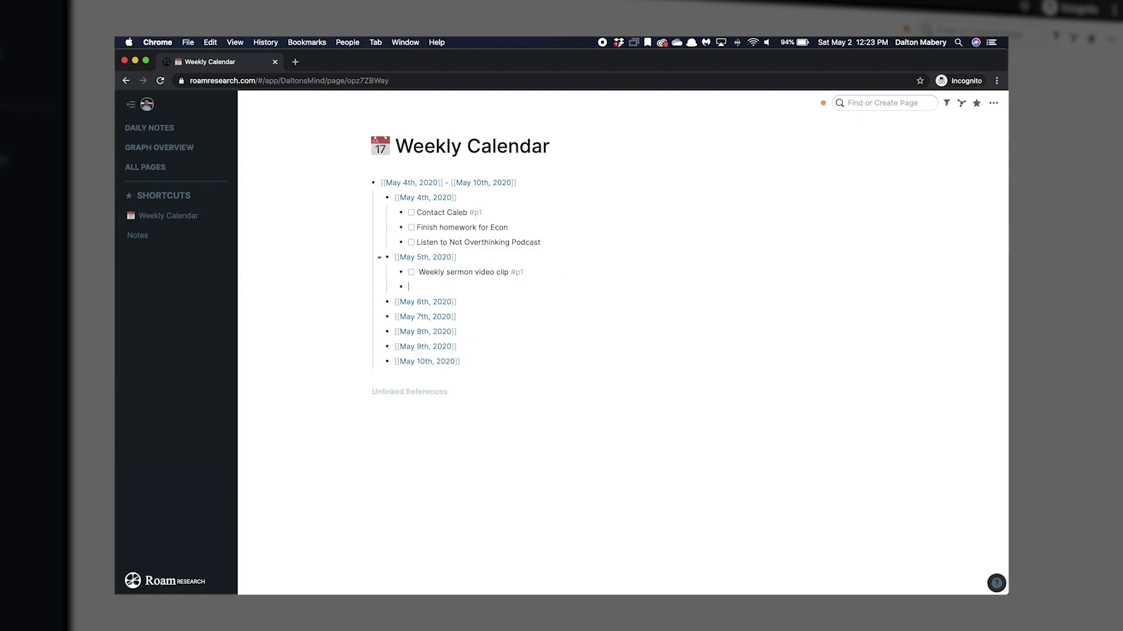
text(Call fiance about flowers)
key(super+Return)
text(#)
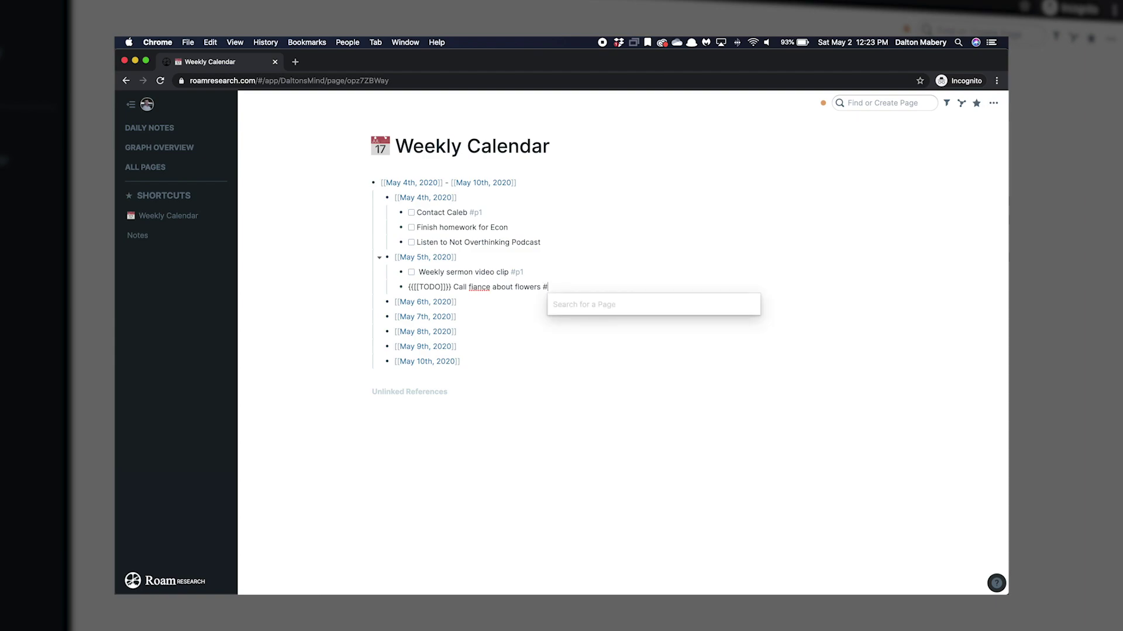
text(p2)
key(Escape)
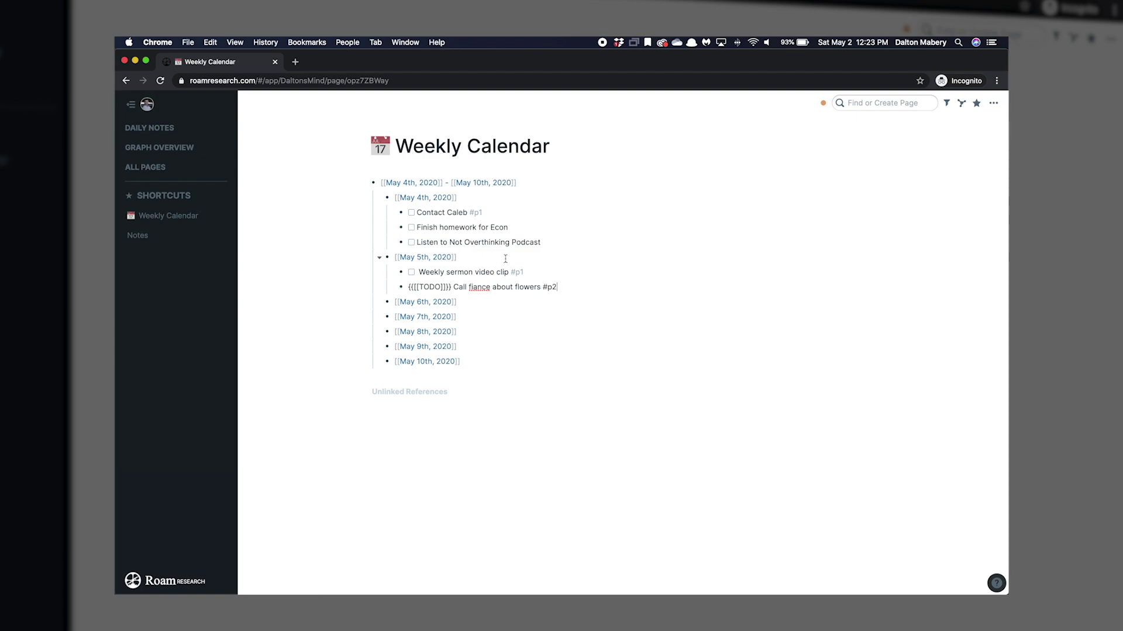
Under May 6th add the TODO 'Work on next Roam video #p1'
click(469, 304)
key(Return)
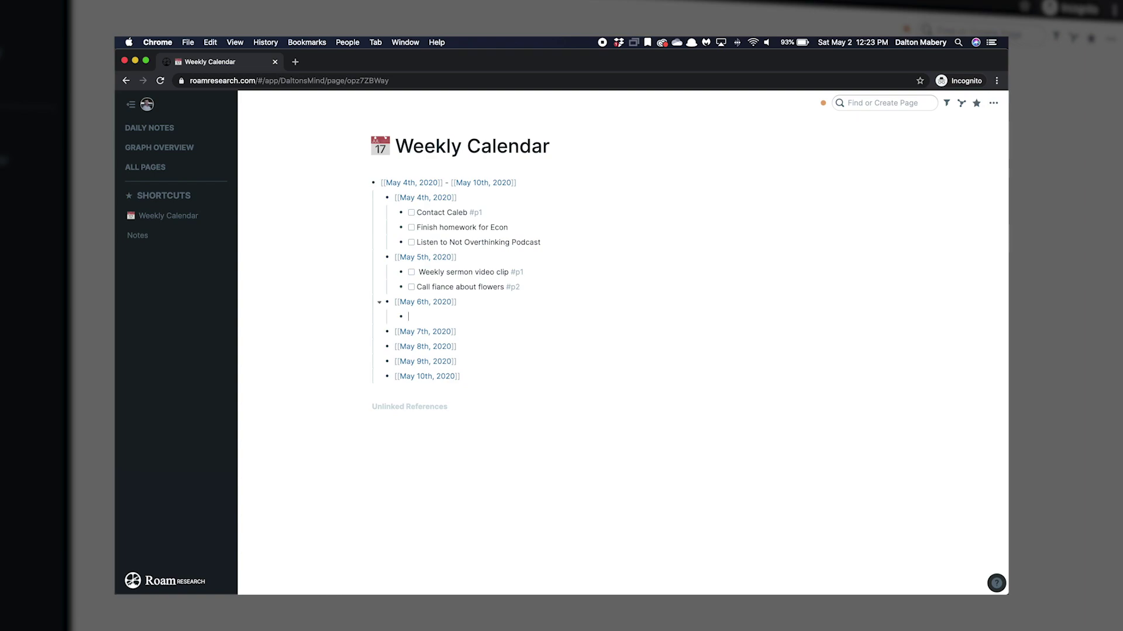
text(Work on next Roam video #p1)
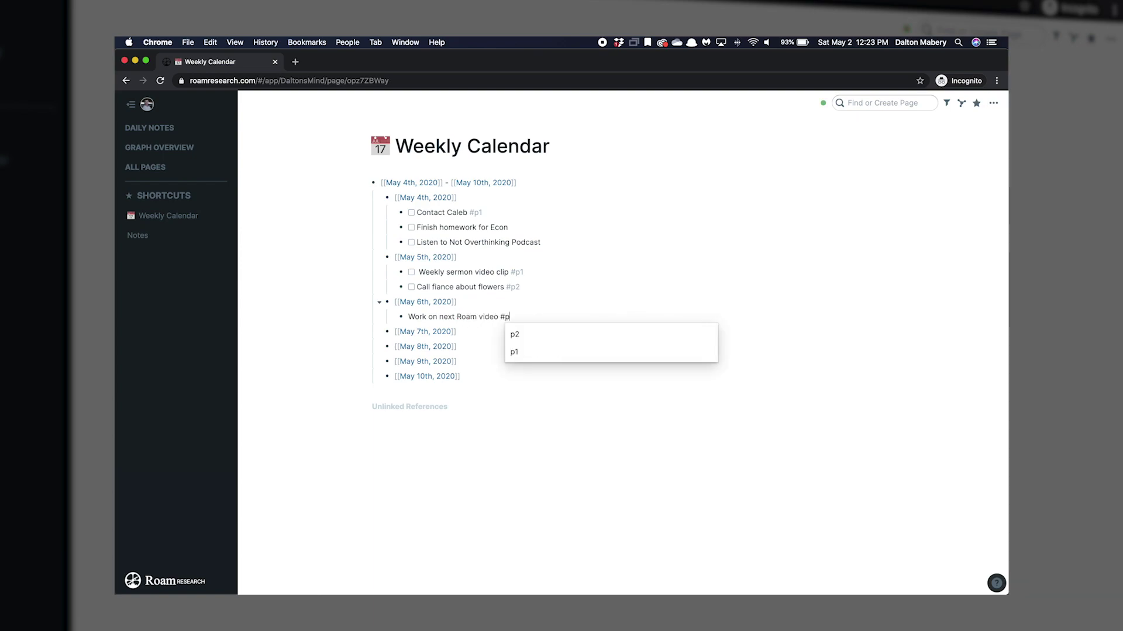
key(Return)
key(ctrl+Return)
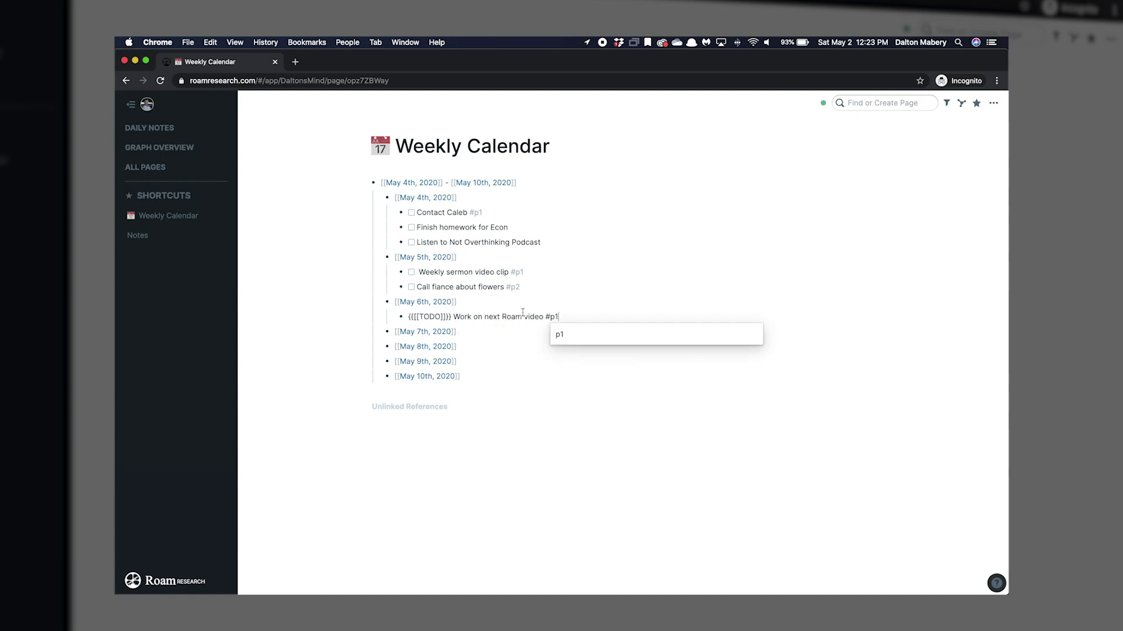
Under May 7th add the TODO 'Write Blog about Shakespeare #p1'
click(493, 334)
key(Return)
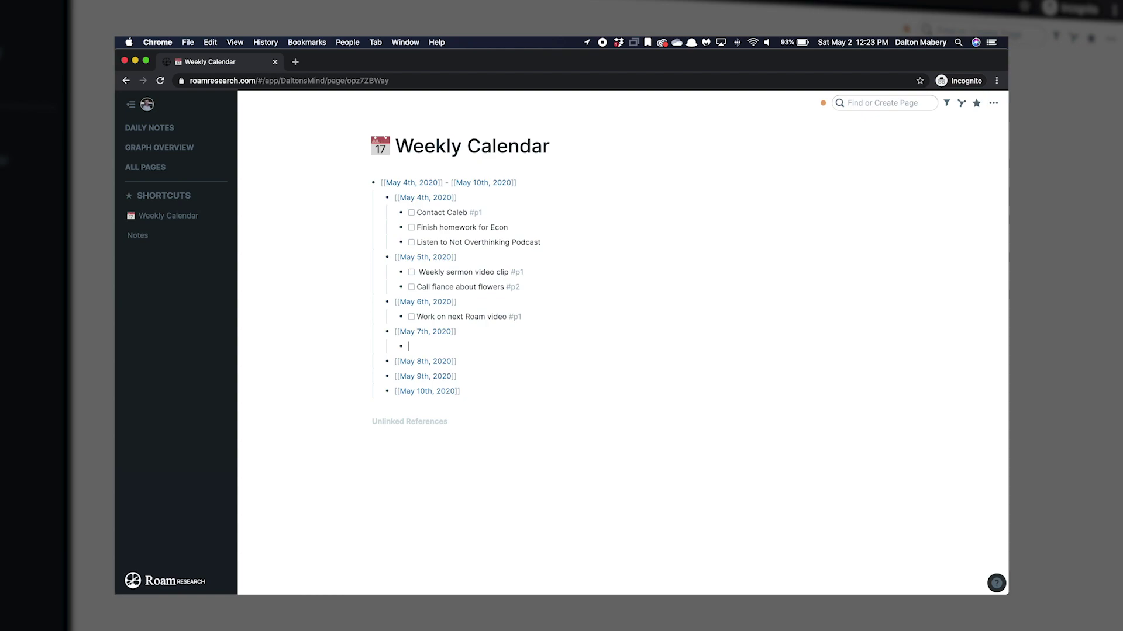
text(Write Blog about Shakespeare)
key(Return)
key(BackSpace)
text(#p1)
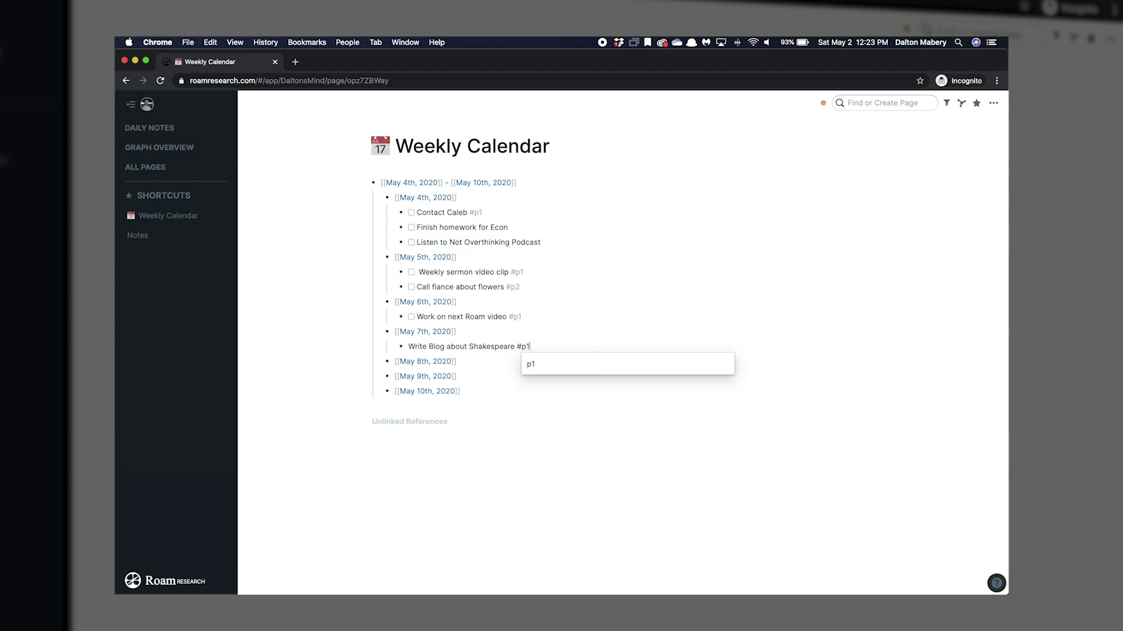
key(Return)
key(super+Return)
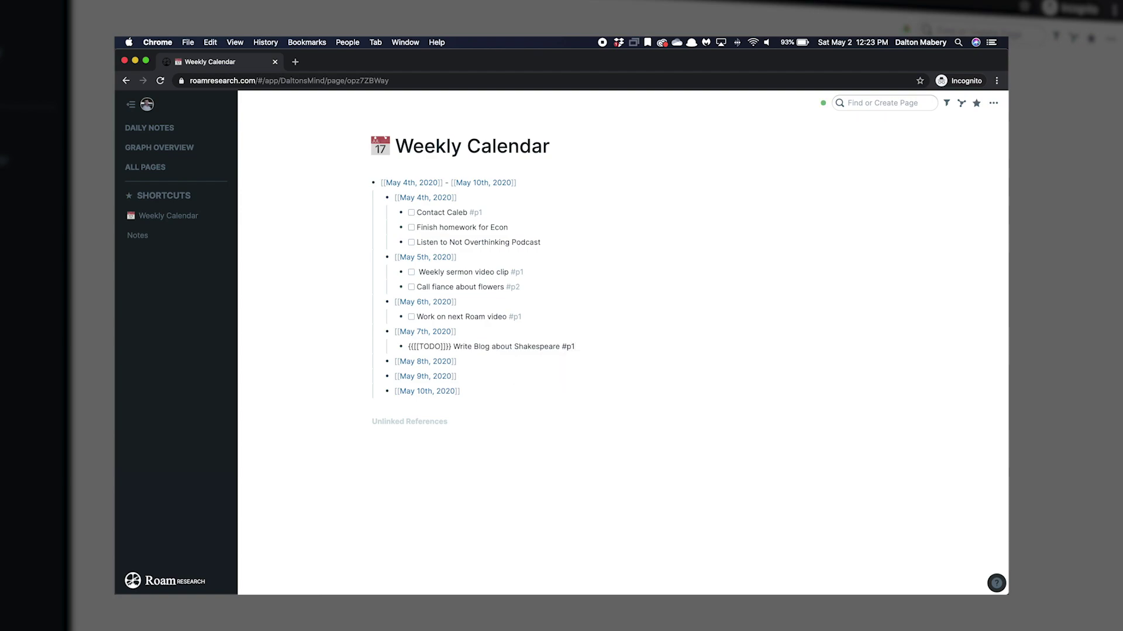
Add a second May 7th TODO to text a friend, tagged #p3
key(Return)
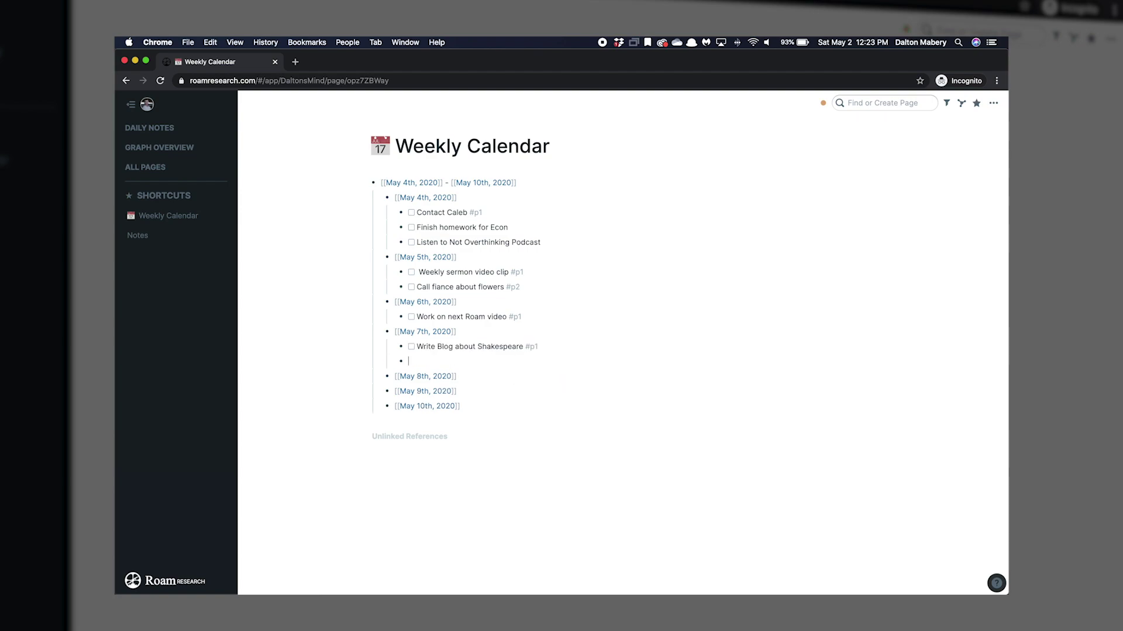
text(Text Dax)
key(Return)
key(BackSpace)
text(#p3)
key(super+Return)
Under May 8th add 'Read 2 Chapters of [[Essentialism]]' with a page link to Essentialism
click(469, 377)
key(Return)
key(Tab)
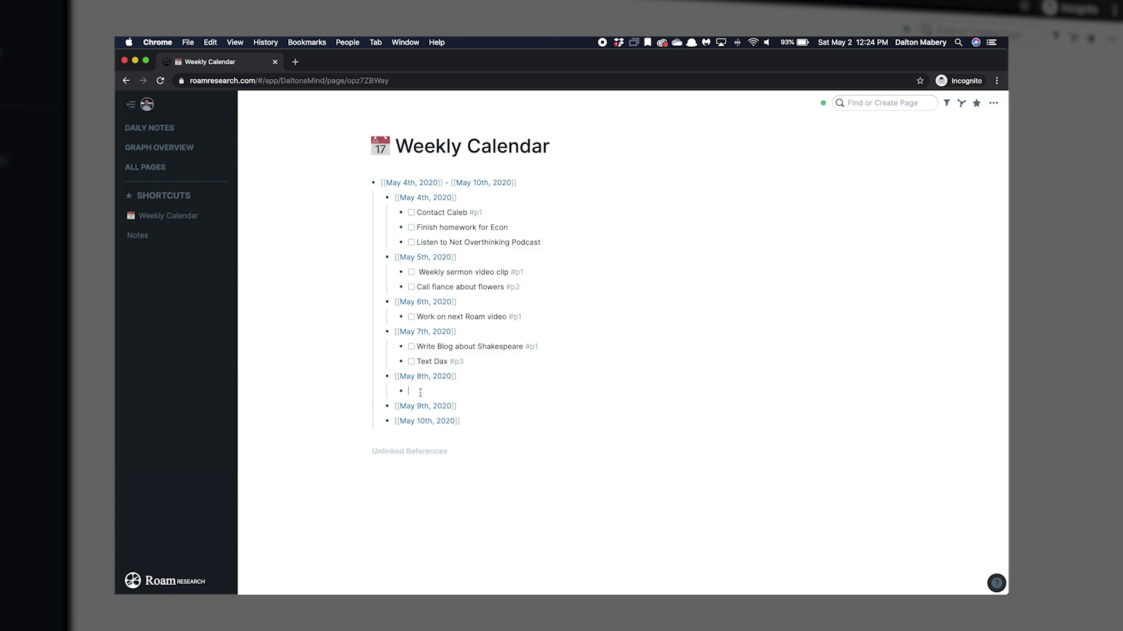
text(Read 2 Chaoters)
key(BackSpace)
key(BackSpace)
key(BackSpace)
key(BackSpace)
text(ppte)
key(BackSpace)
key(BackSpace)
key(BackSpace)
text(ters o)
text( of )
text([[)
key(BackSpace)
key(BackSpace)
text([[Essenti)
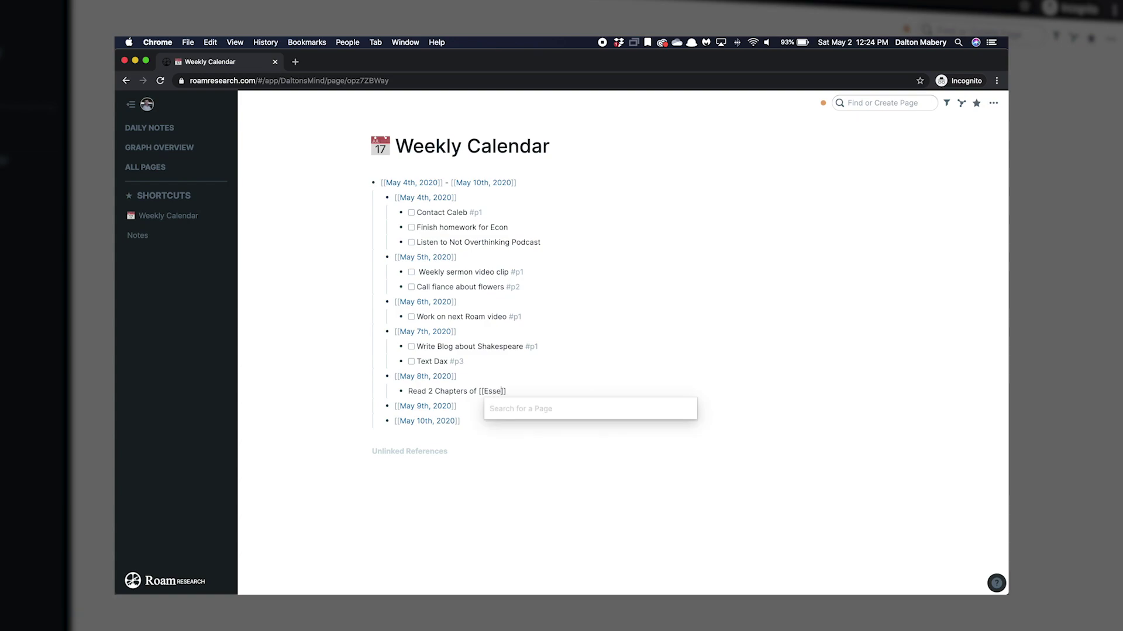
text(alism)
key(Return)
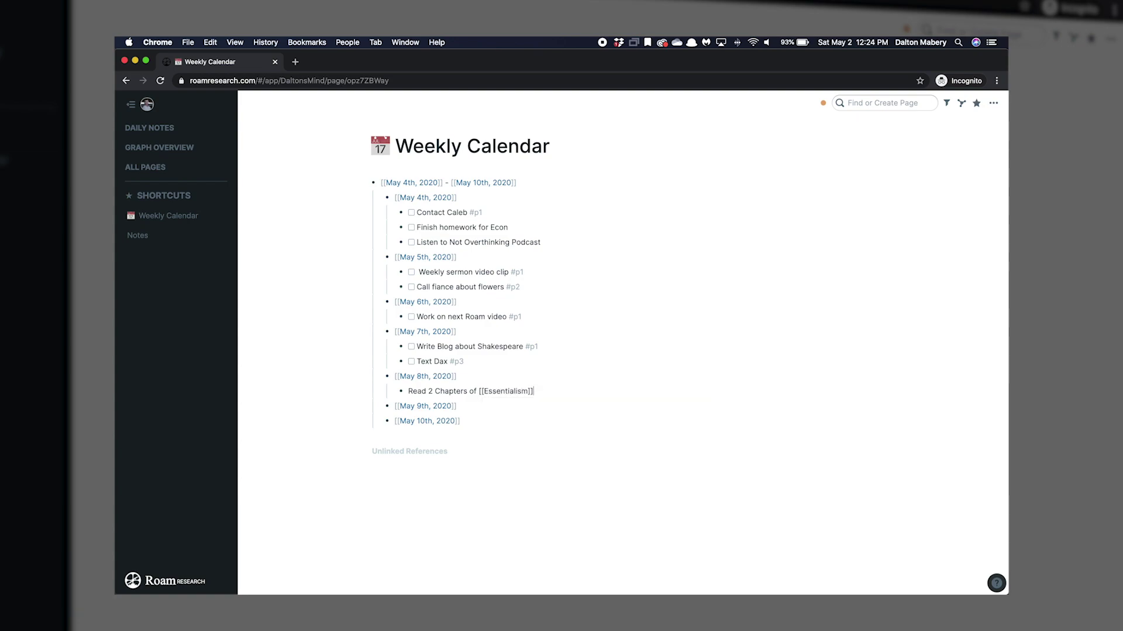
key(Return)
key(BackSpace)
click(459, 405)
Add a nested 'Homework' TODO tagged #p1 under May 9th
key(Return)
key(Tab)
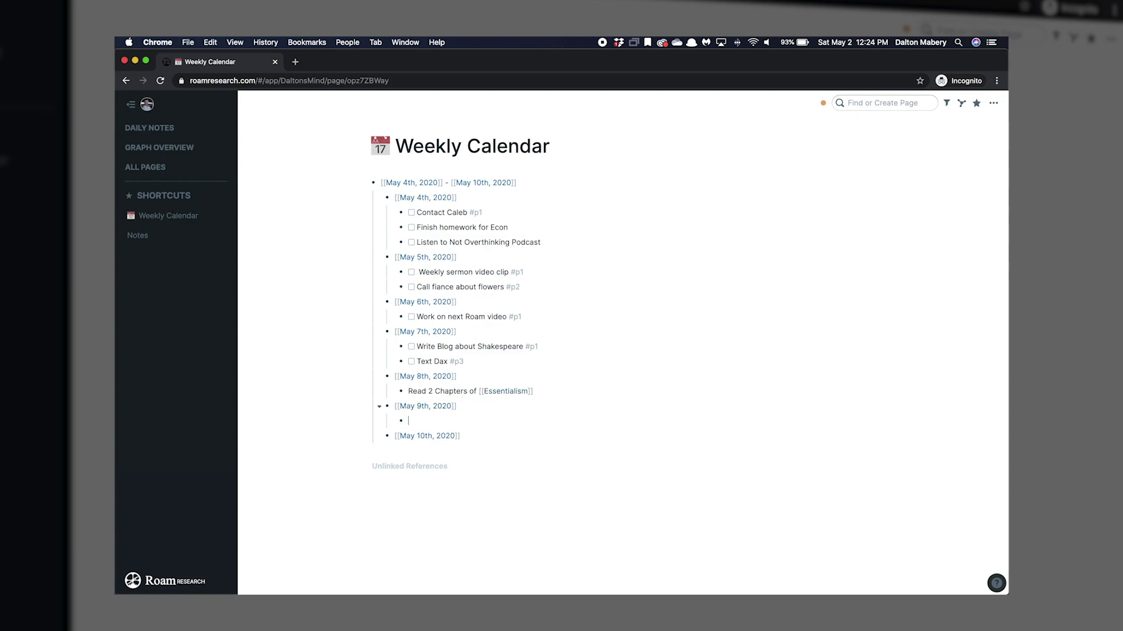
text(Homeow)
key(BackSpace)
key(BackSpace)
text(work)
key(super+Return)
text(#p1)
Tag the Essentialism reading line with #p2
click(538, 389)
text(#p2)
key(Escape)
Add a nested 'Call my parents' TODO tagged #p1 under May 10th
click(487, 438)
key(Return)
key(Tab)
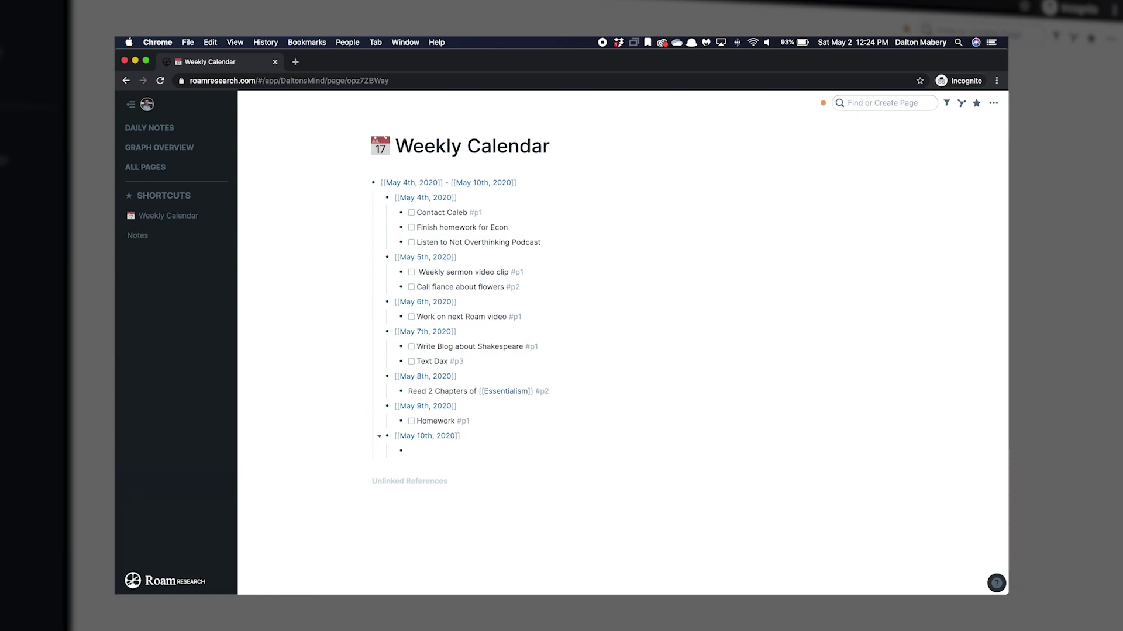
text(Go to h)
key(BackSpace)
text(ch)
key(BackSpace)
key(BackSpace)
key(BackSpace)
key(BackSpace)
key(BackSpace)
key(BackSpace)
key(BackSpace)
text(Call my parents)
key(super+Return)
text(#p1)
key(Return)
key(Escape)
Filter the page to only #p1 tasks, then hide #p2 tasks, clearing each filter afterwards
click(945, 102)
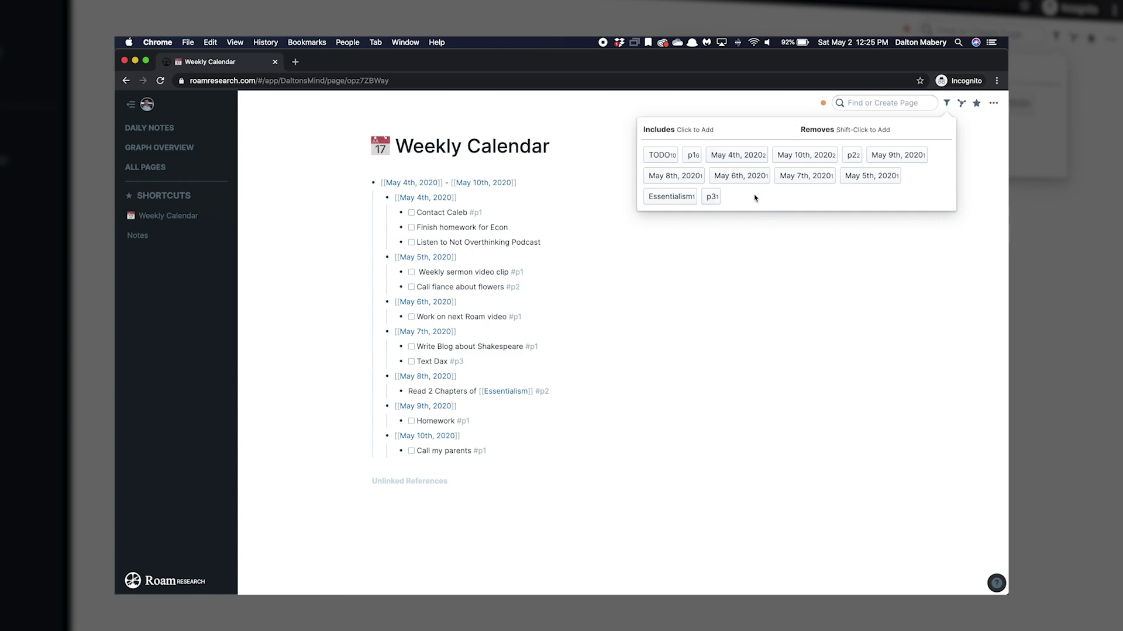
click(693, 156)
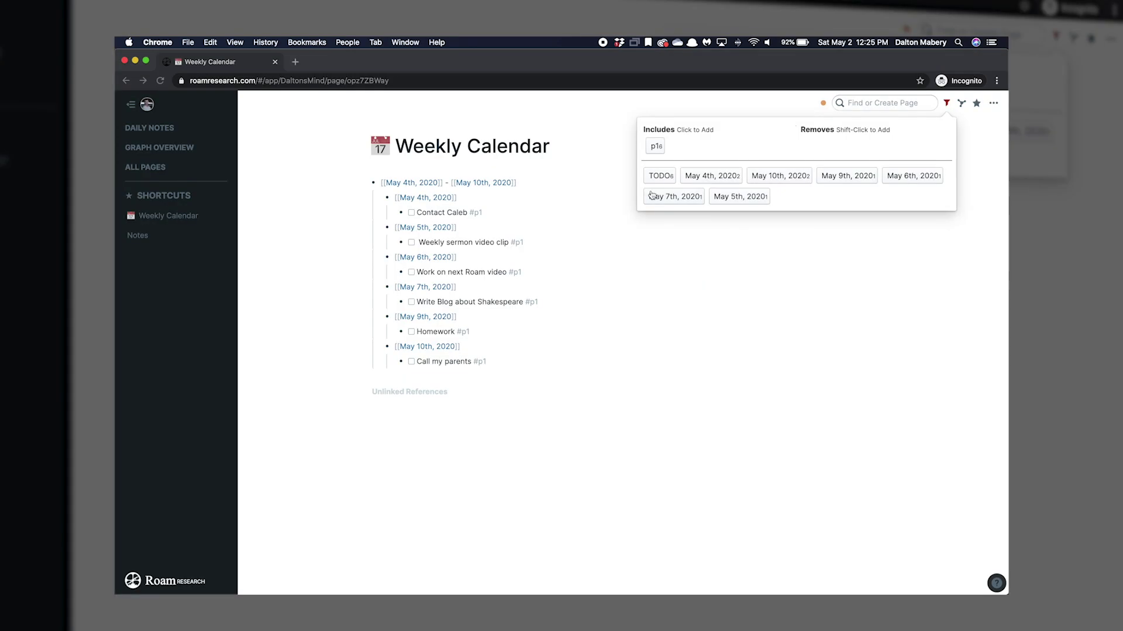
click(655, 147)
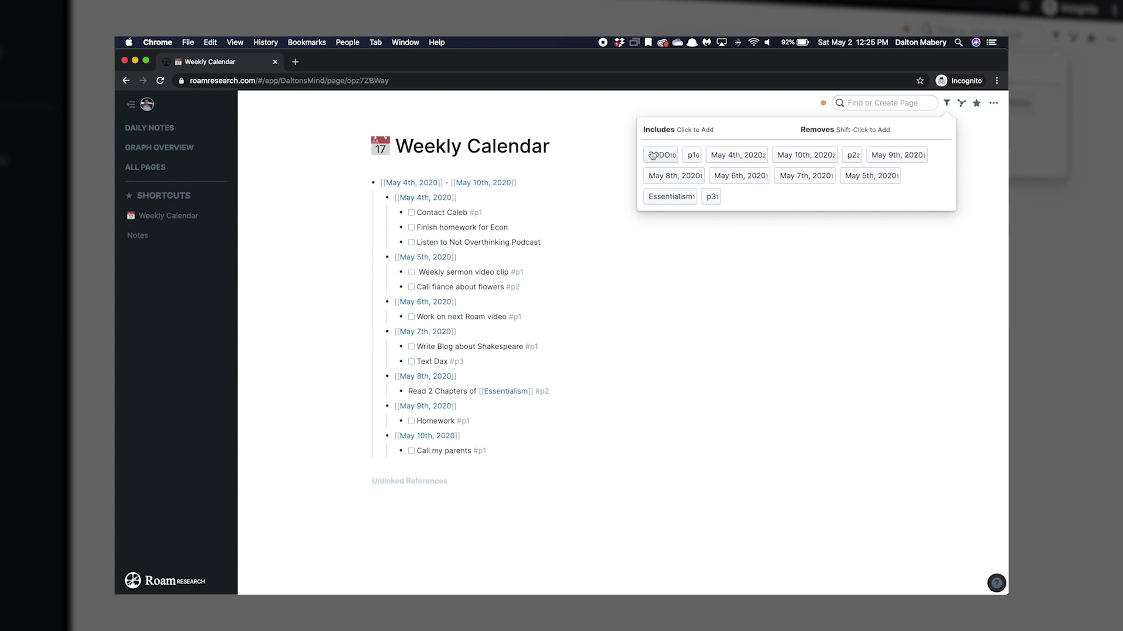
shift+click(854, 156)
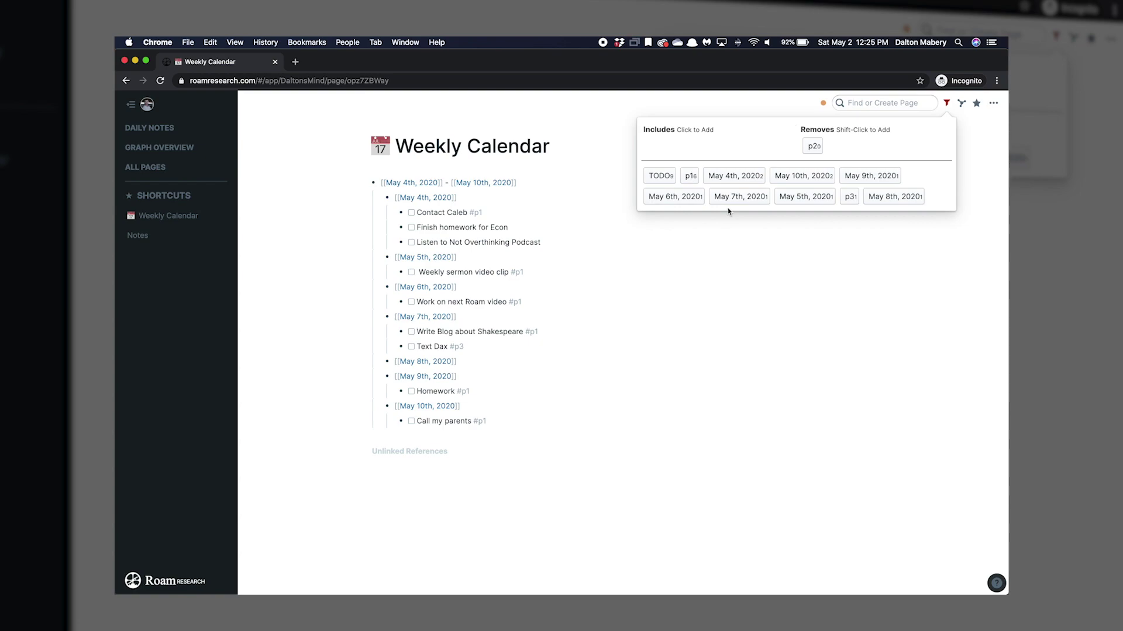
click(808, 149)
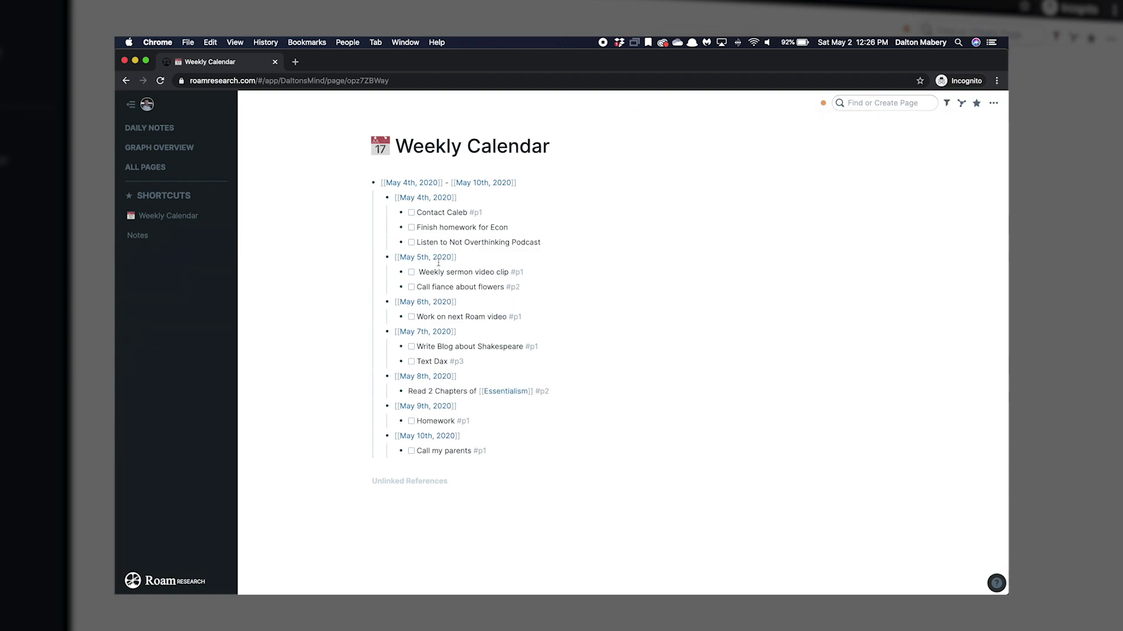
click(438, 333)
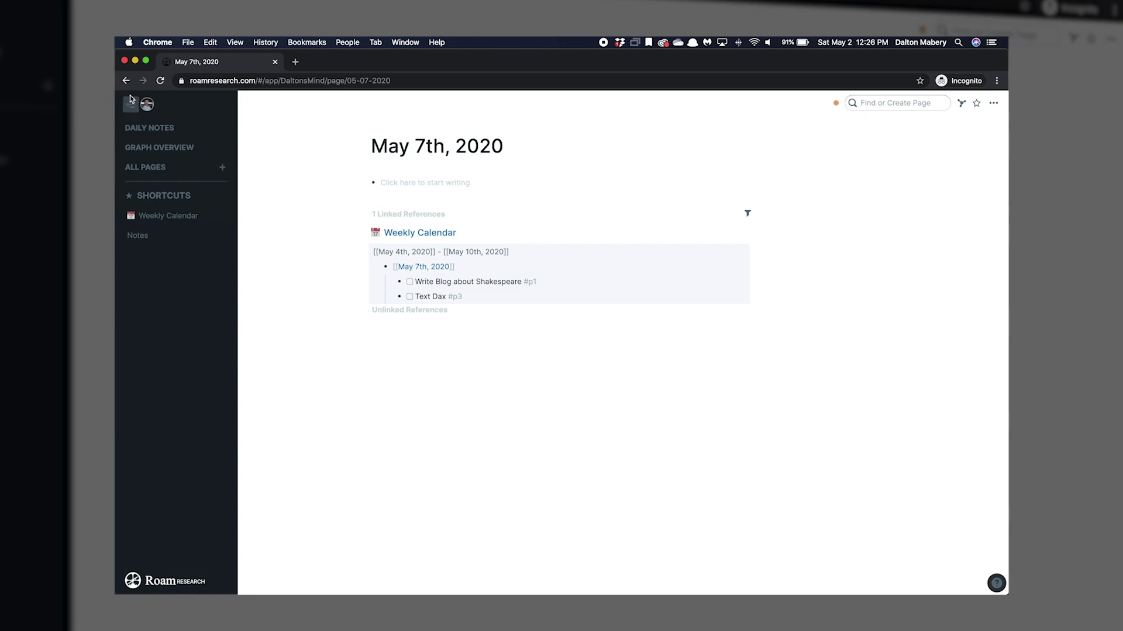
click(420, 232)
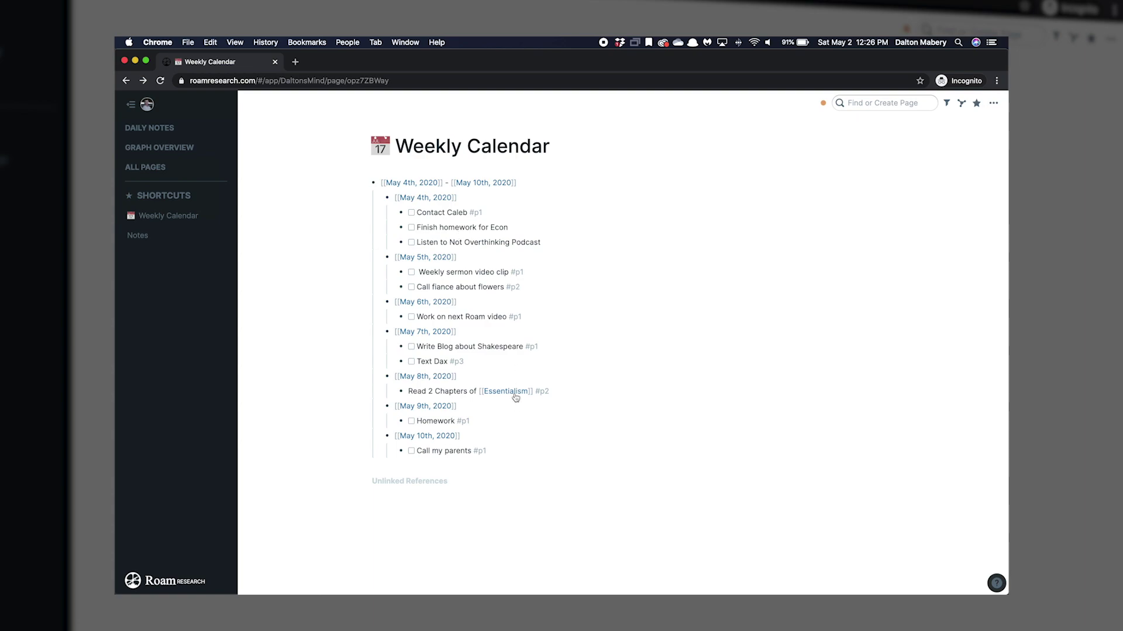
click(488, 438)
Collapse and re-expand the week's date-range block and the May 4th, 2020 block with Cmd+Up/Down
click(561, 183)
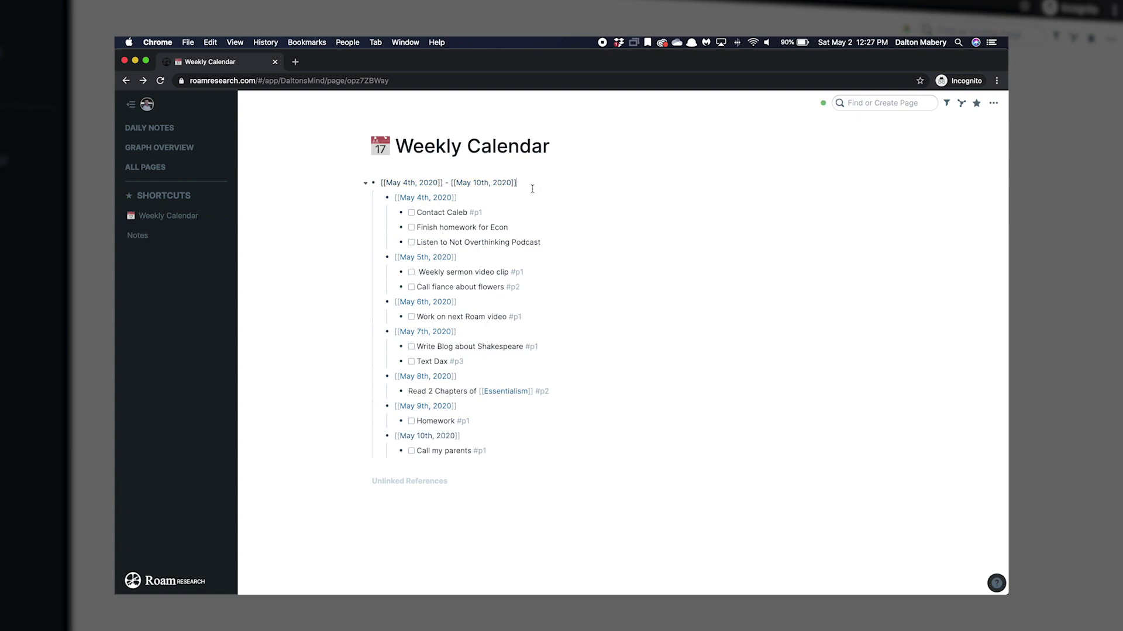
key(super+Up)
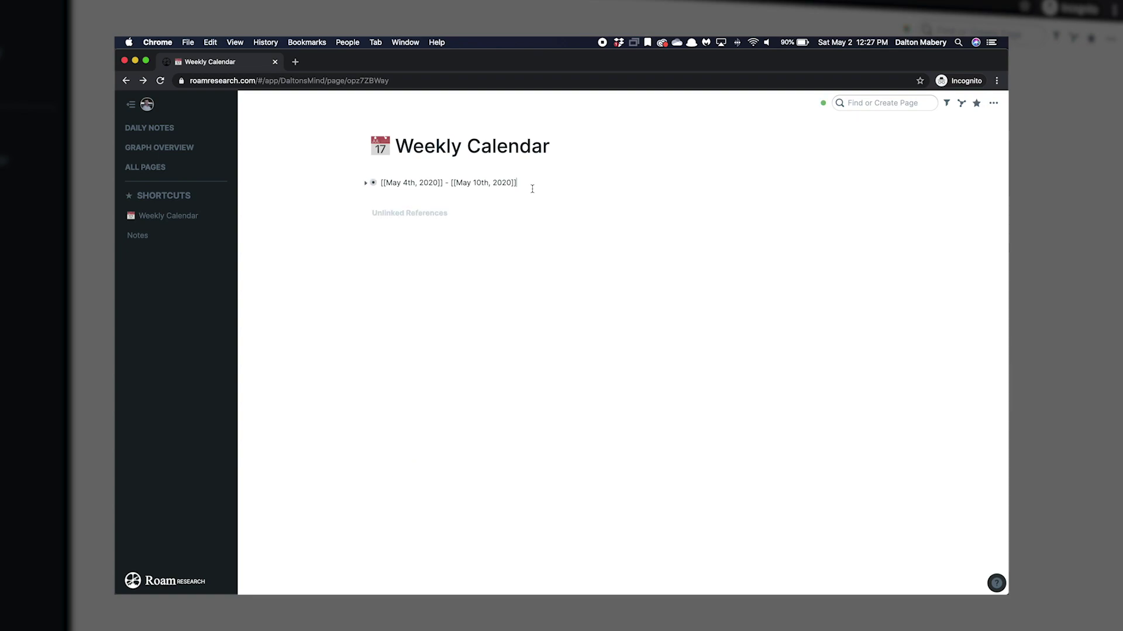
key(super+Down)
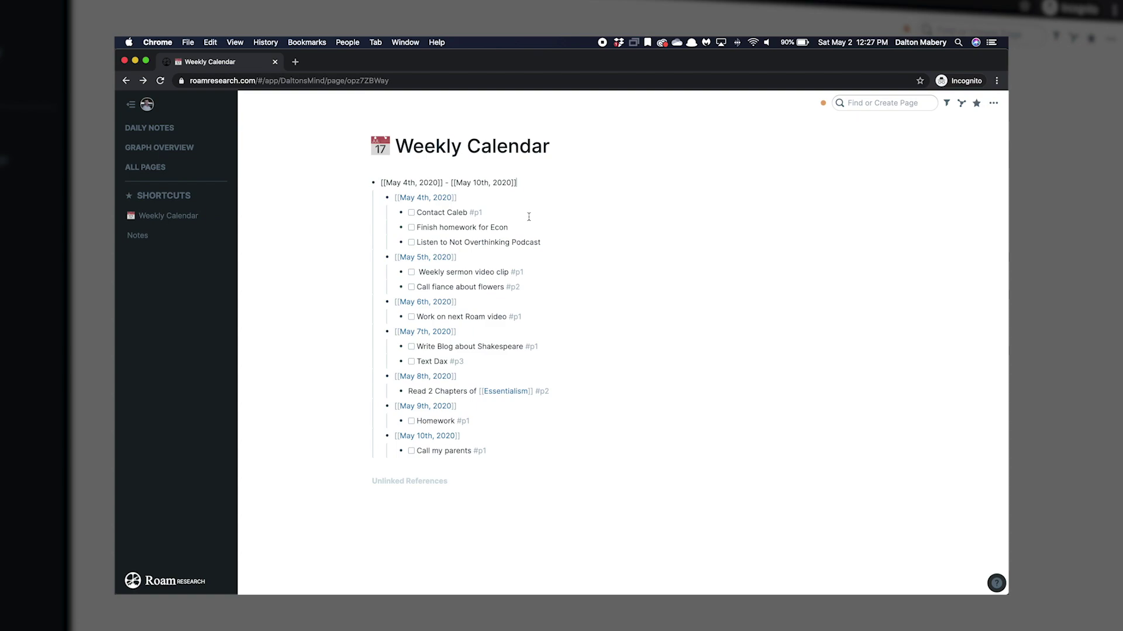
click(469, 197)
key(super+Up)
key(super+Down)
Collapse the week's date-range block and add an empty bullet below it
click(543, 185)
key(super+Up)
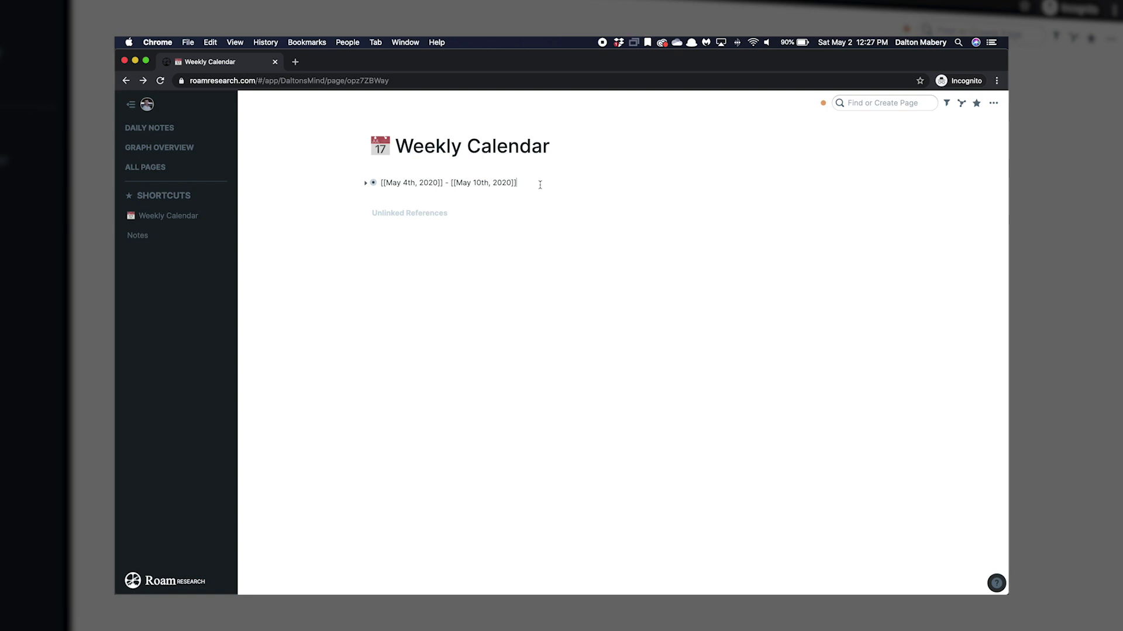
key(Return)
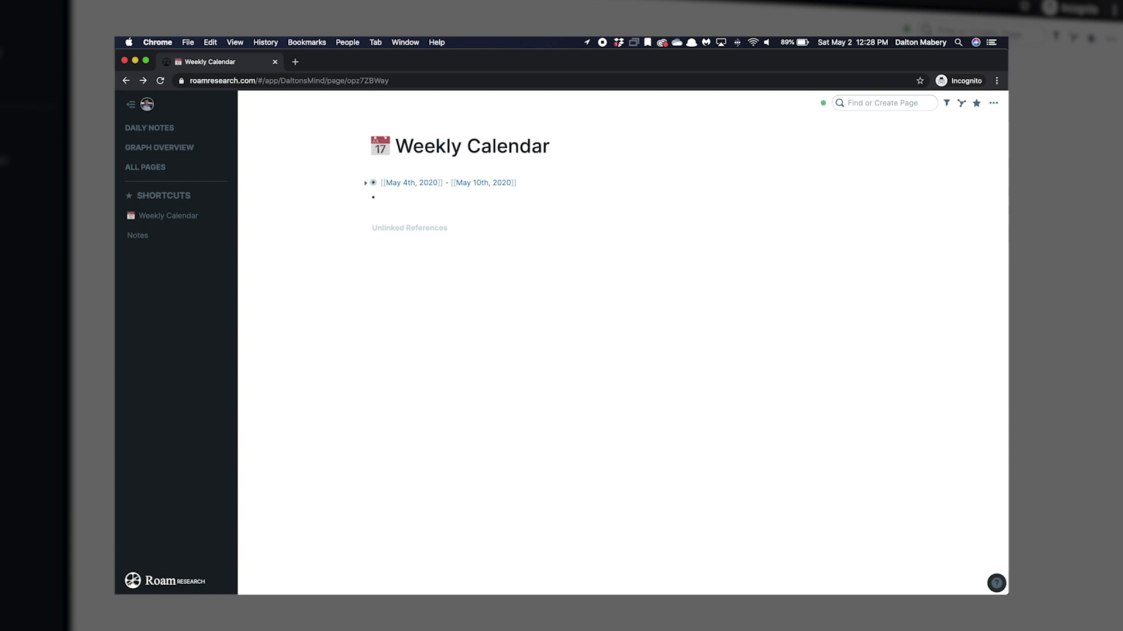
Add a 'Priority' block and format it as an H2 heading
text(Priority)
right_click(373, 198)
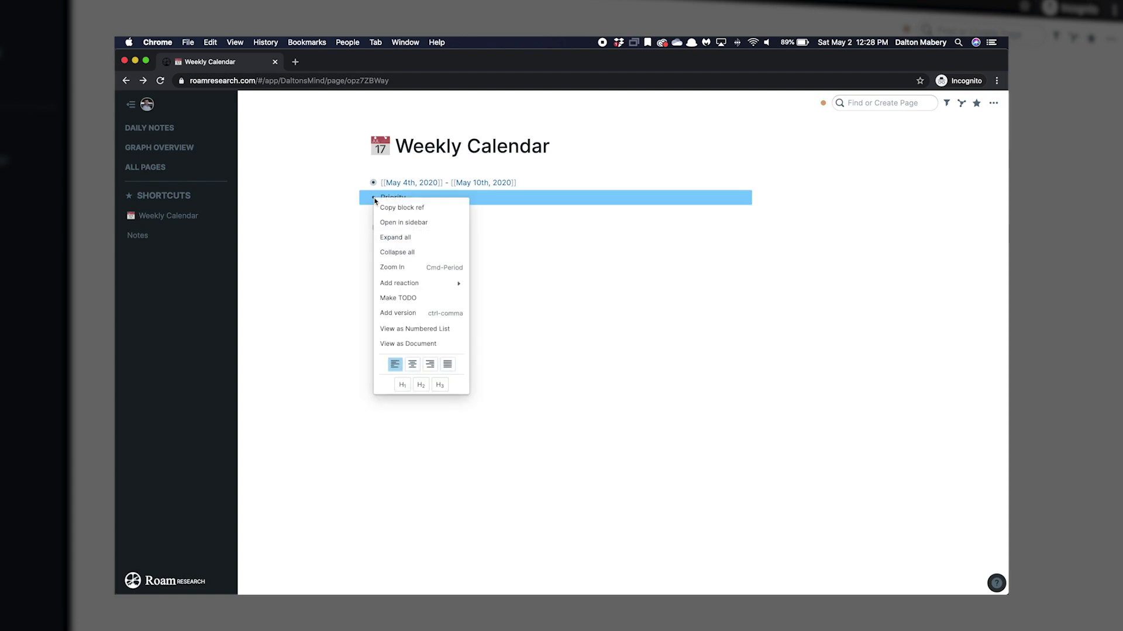
click(420, 385)
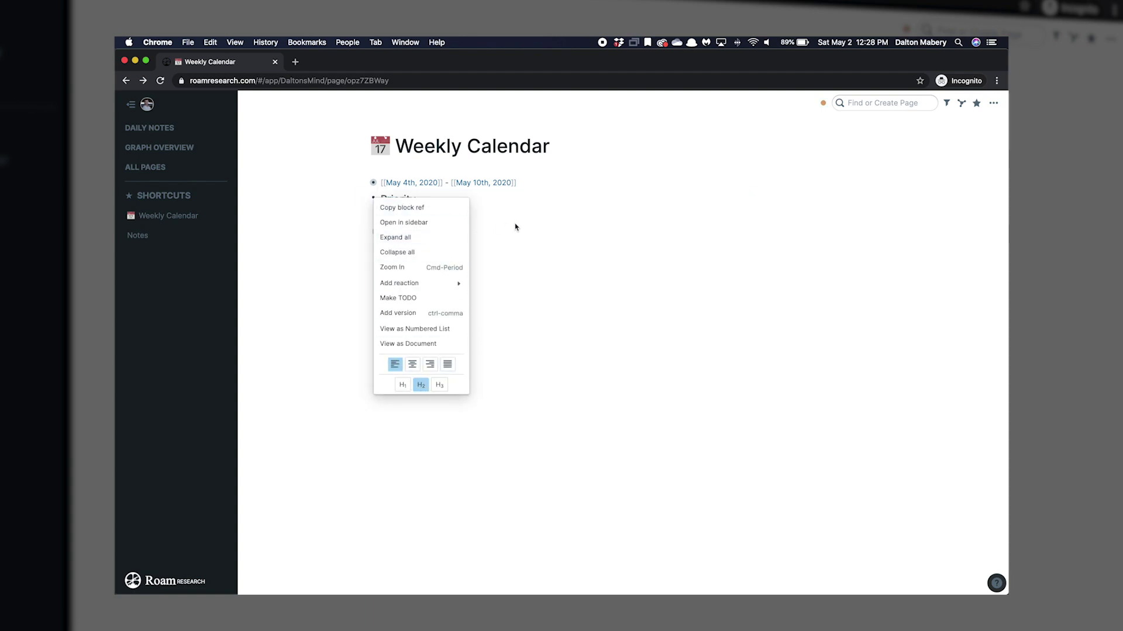
click(458, 196)
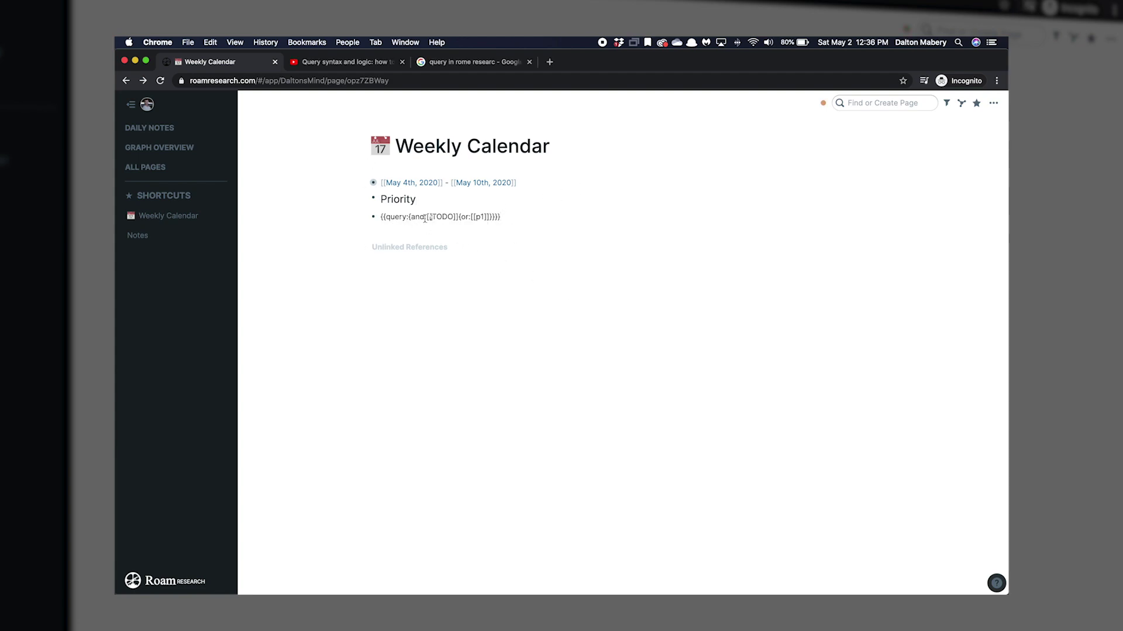
Add the query {{query:{and:[[TODO]]{or:[[p1]]}}}} below and render its #p1 TODO results
drag(430, 218, 456, 218)
drag(475, 218, 484, 219)
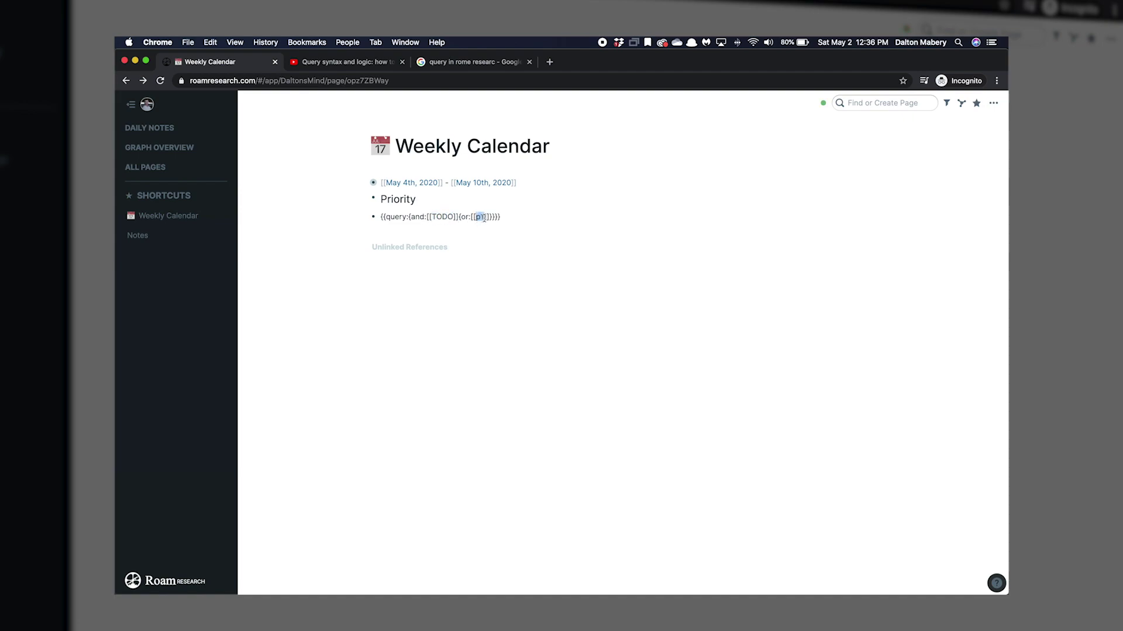
click(524, 219)
click(566, 244)
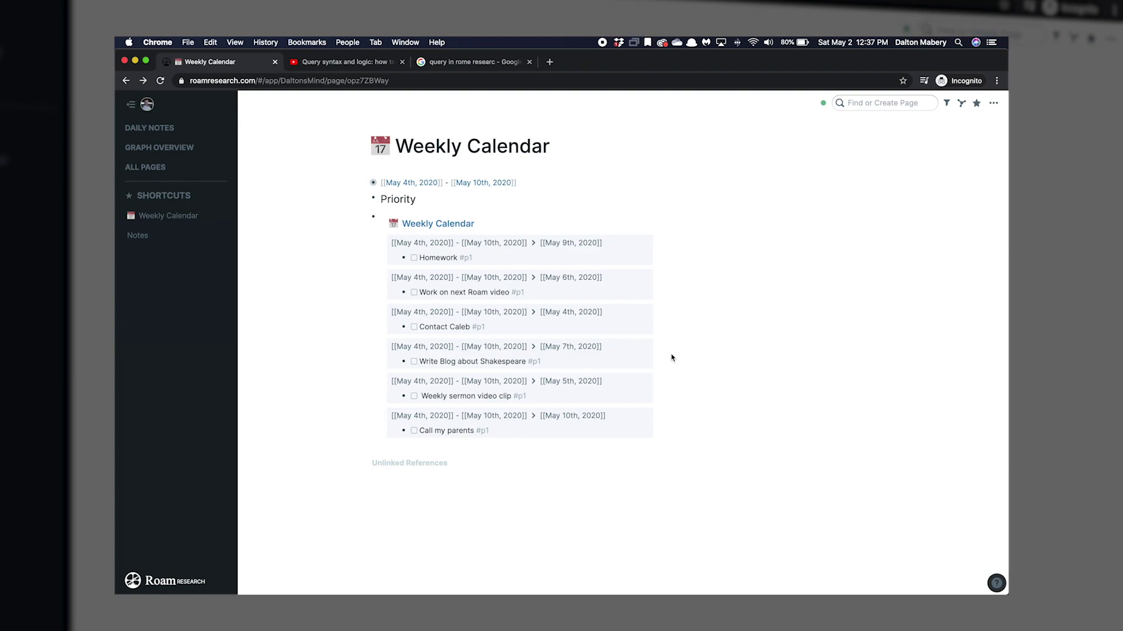
Retag the Contact Caleb task from #p1 to #nextweek
click(367, 183)
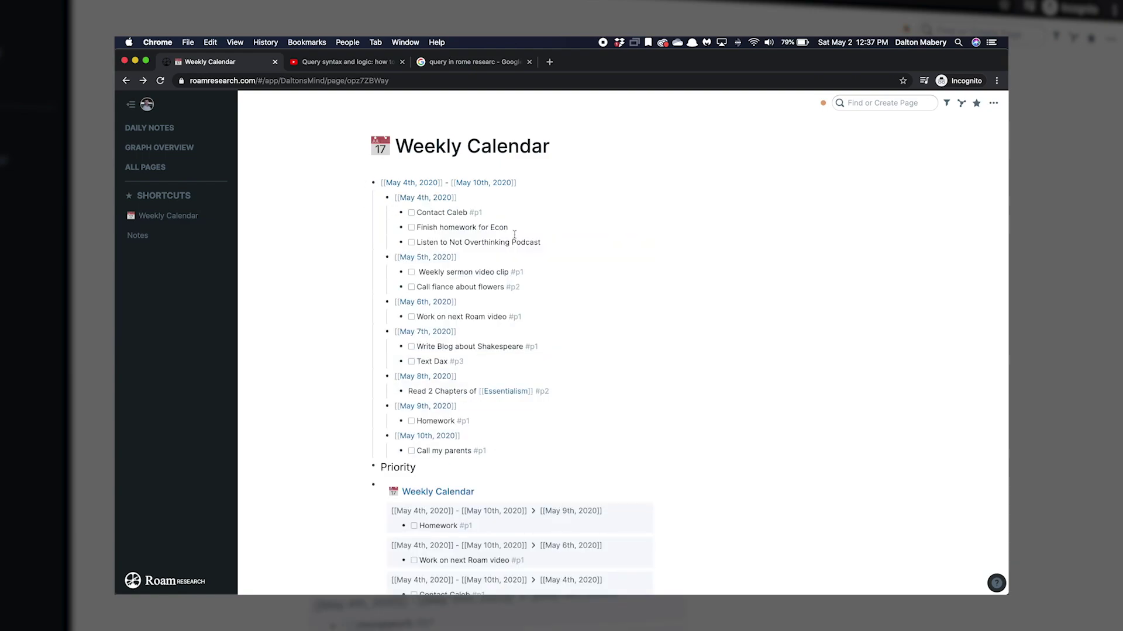
click(488, 211)
key(BackSpace)
key(BackSpace)
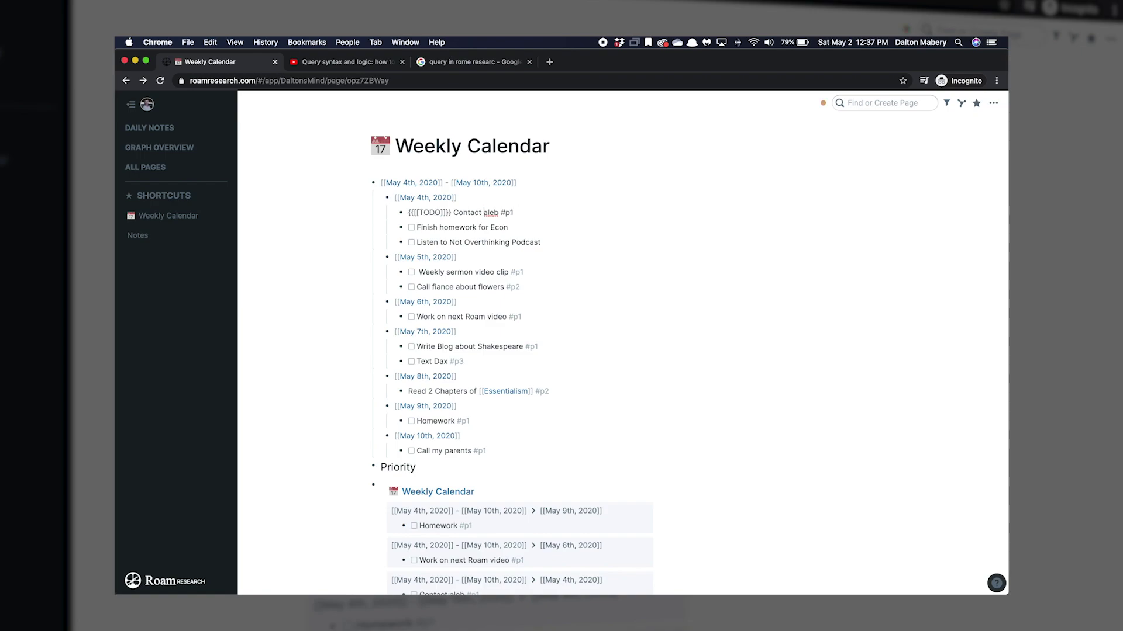
text(C)
click(525, 215)
key(BackSpace)
key(BackSpace)
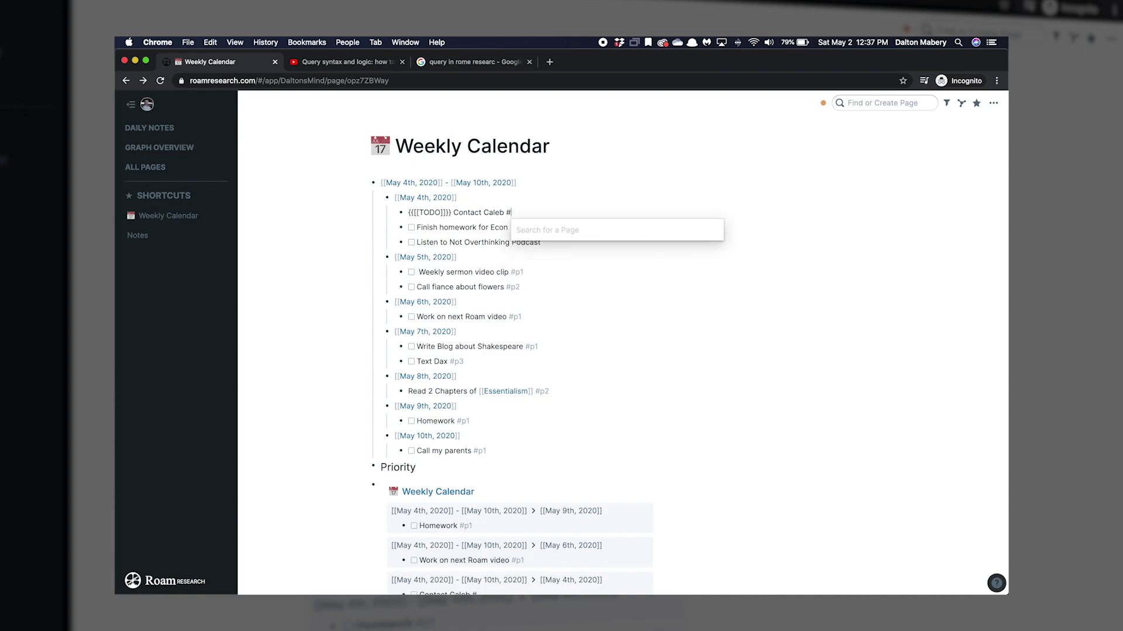
text(nextweee)
key(BackSpace)
text(k)
key(Escape)
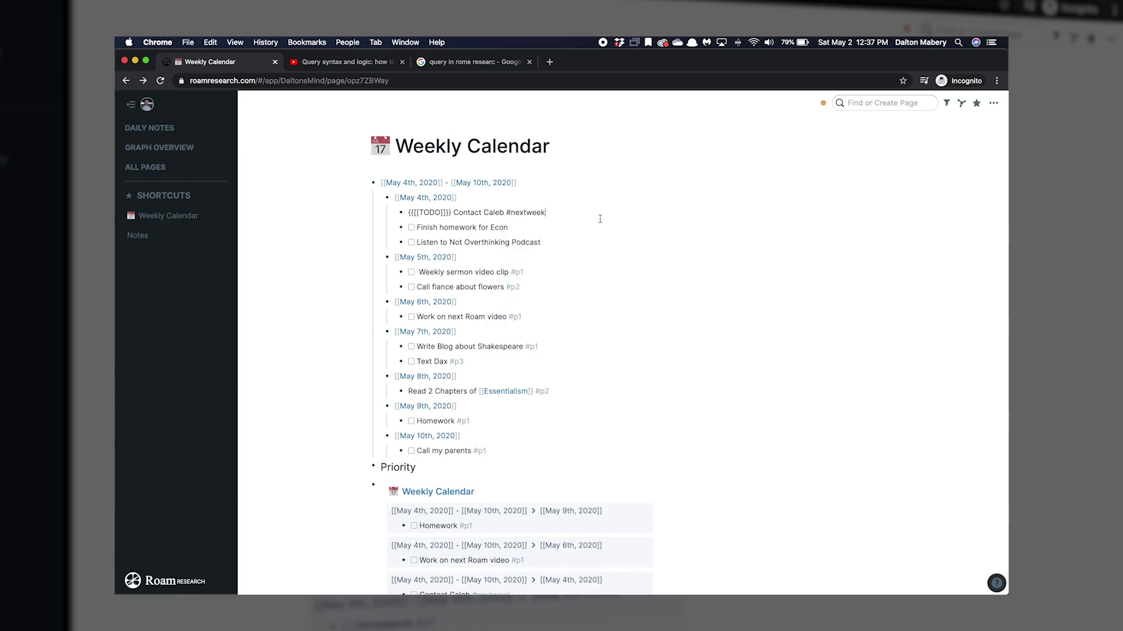
click(589, 225)
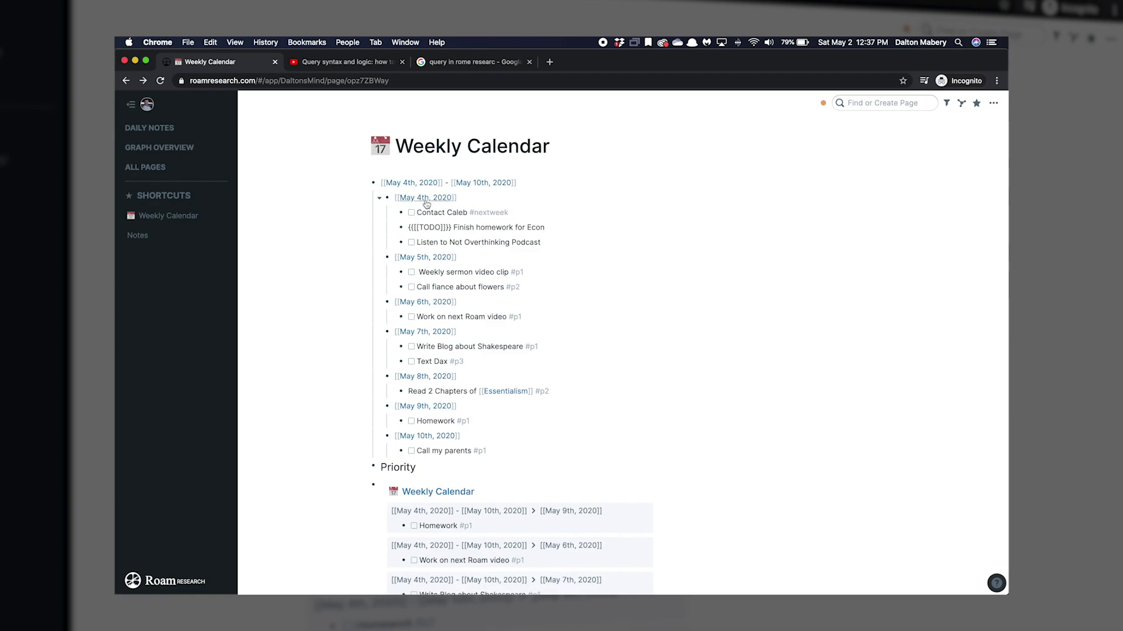
Collapse the week block and change the Priority query's [[p1]] to [[nextweek]]
click(532, 182)
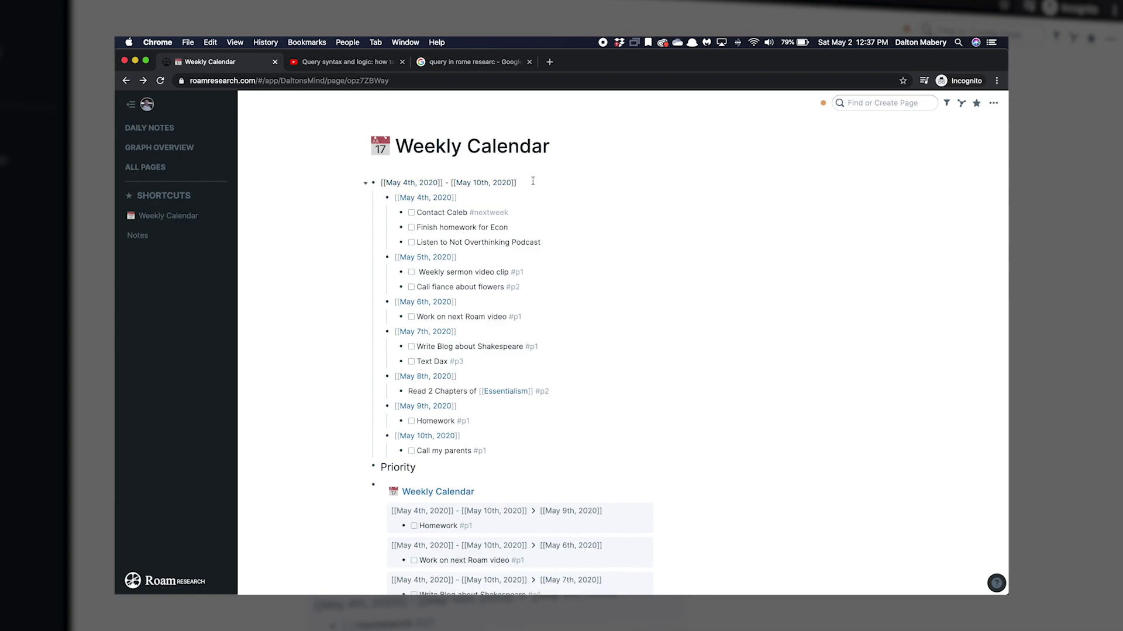
key(super+Up)
click(490, 219)
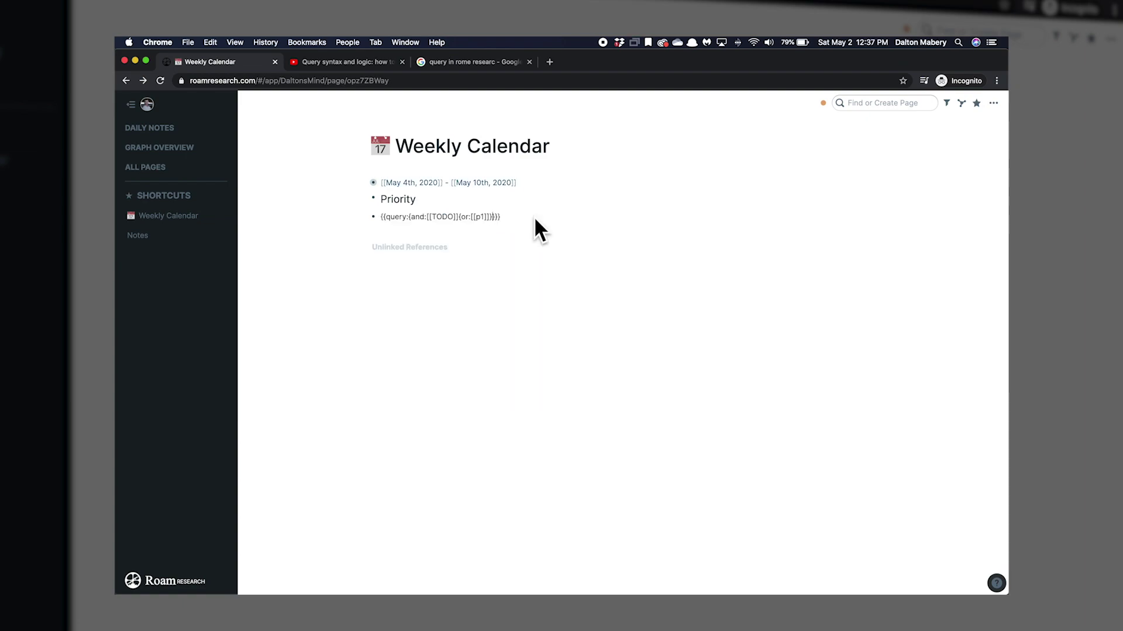
key(BackSpace)
key(BackSpace)
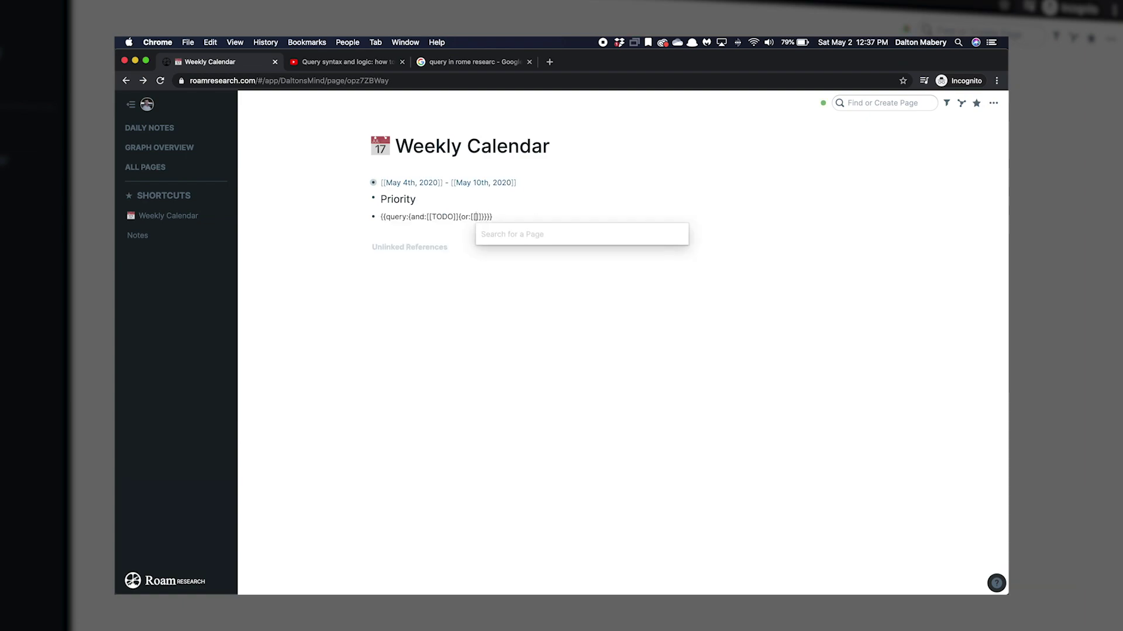
text(next)
key(Return)
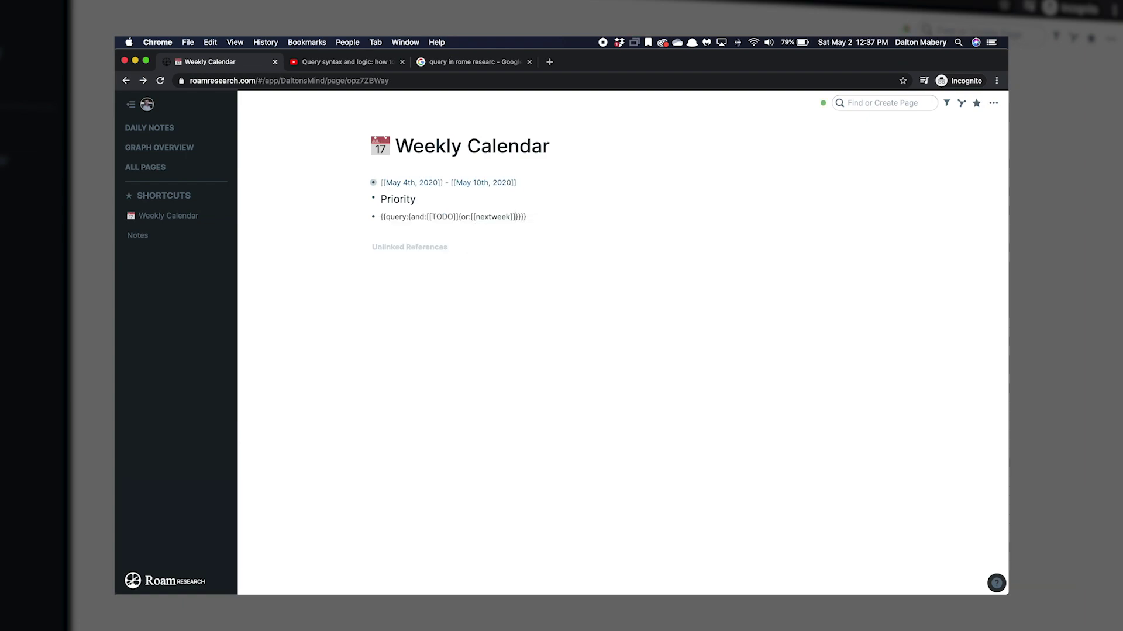
click(602, 229)
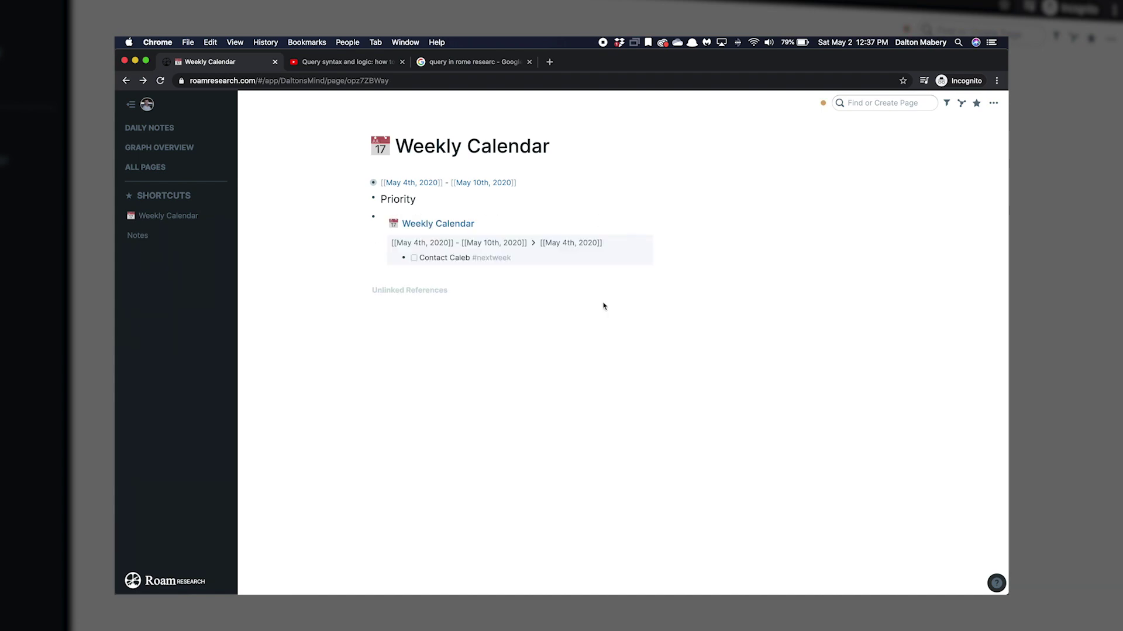